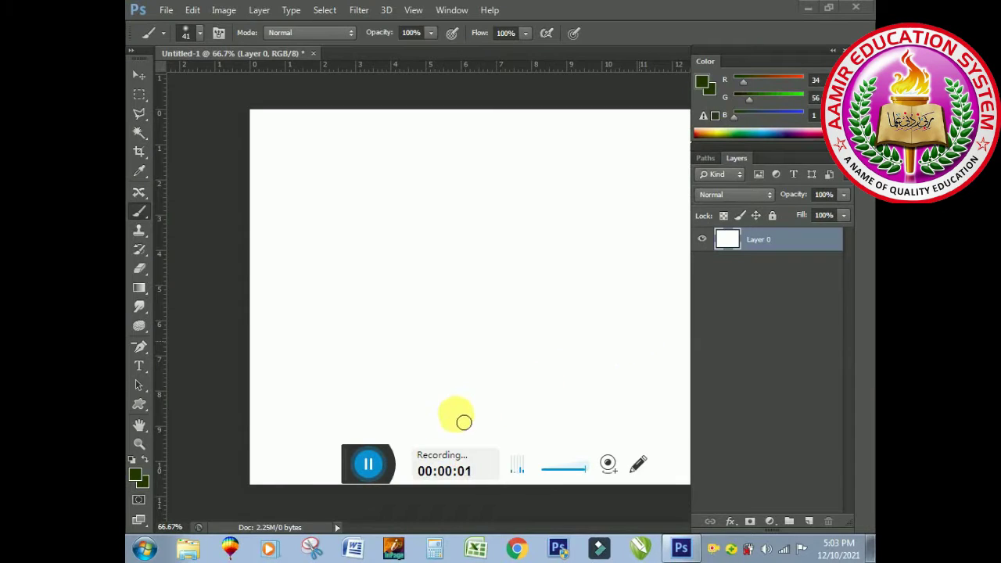
Make two drags on the canvas and keep the standard Brush as the painting tool.
drag(352, 473, 544, 520)
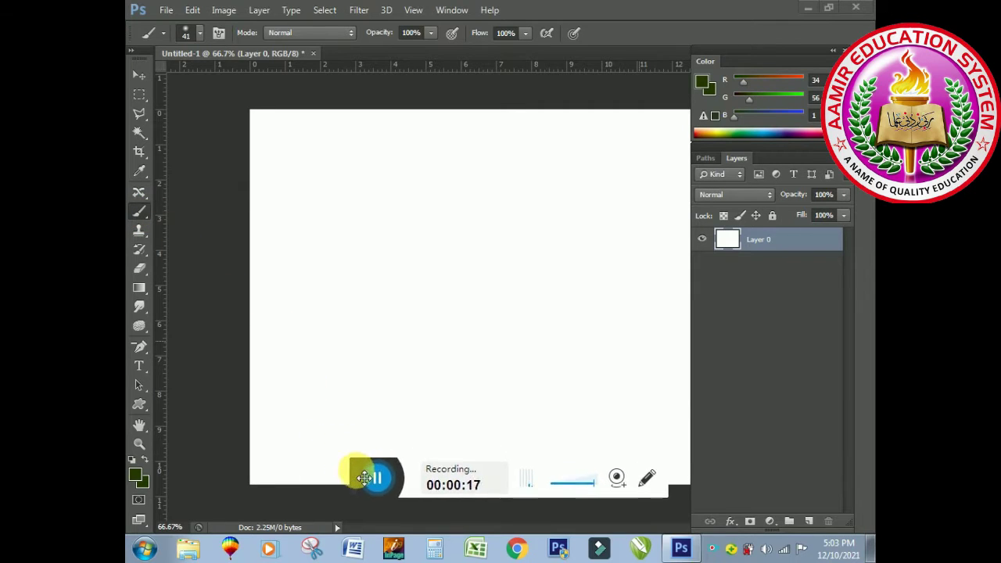
drag(353, 462, 415, 510)
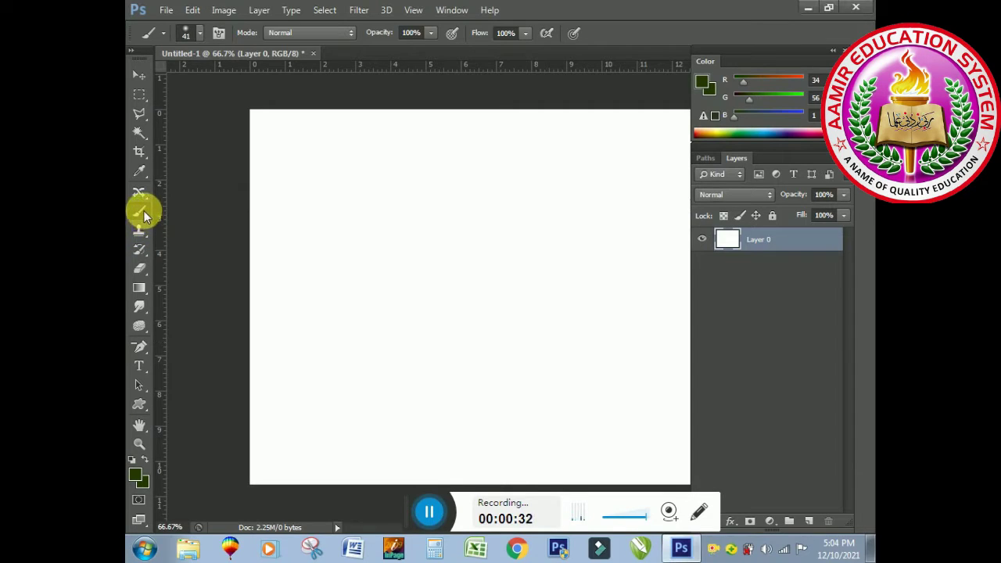
right_click(146, 216)
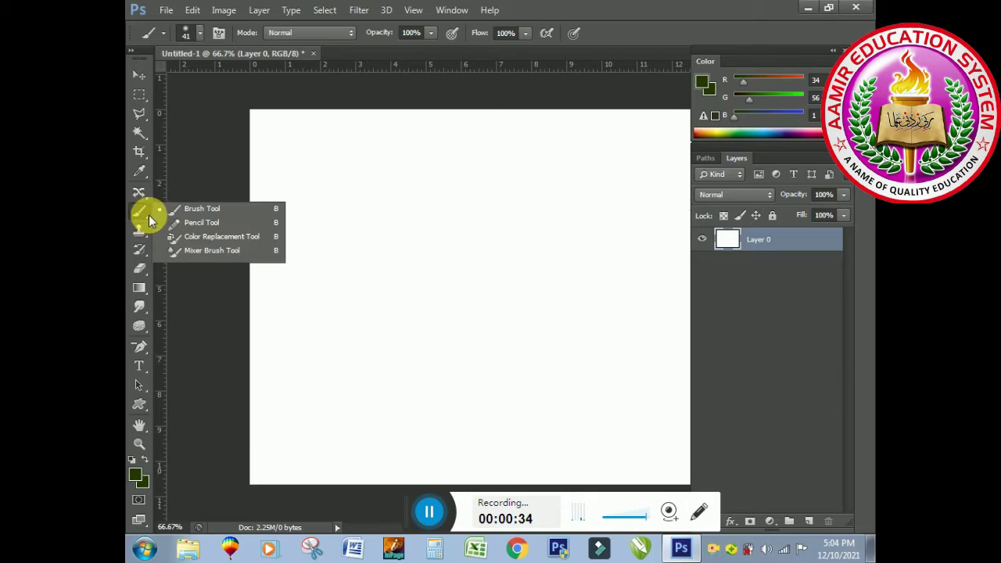
click(189, 209)
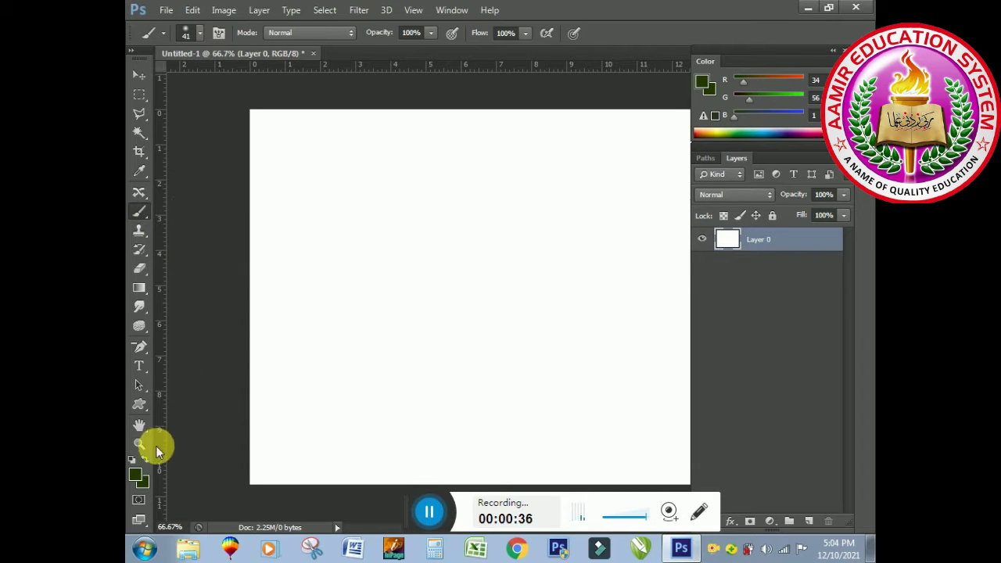
Set the foreground colour to blue 2237be in the Color Picker.
click(135, 471)
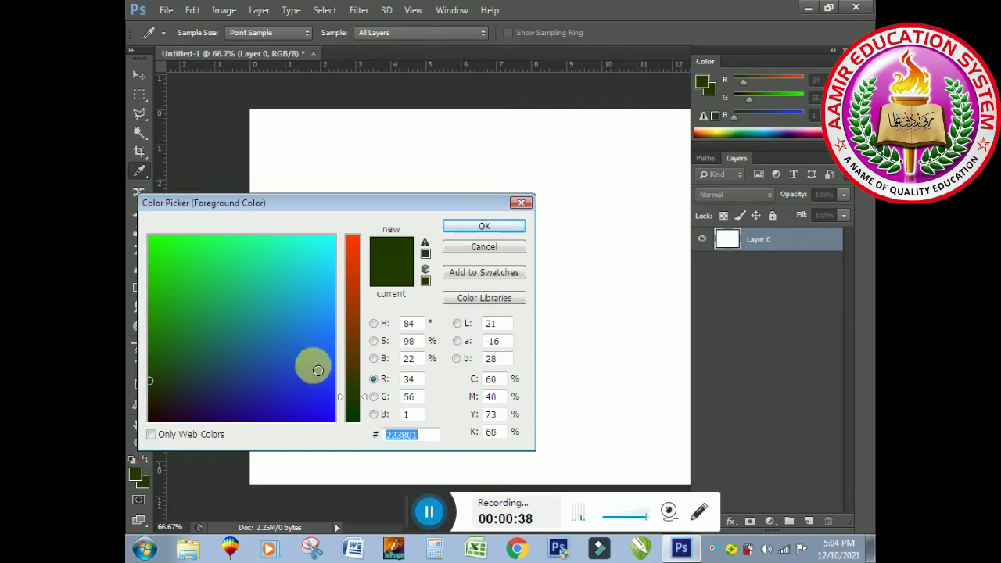
click(318, 394)
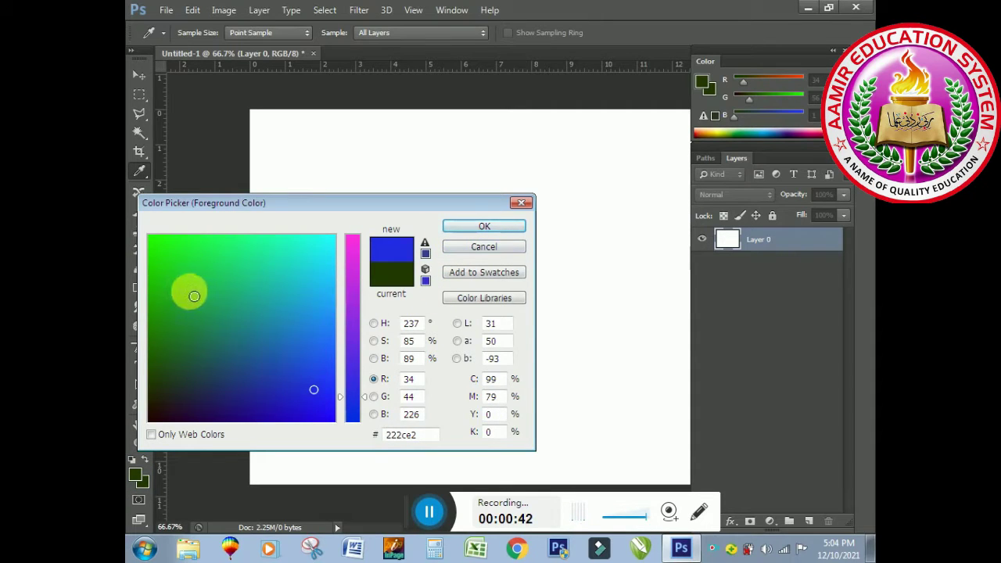
click(168, 272)
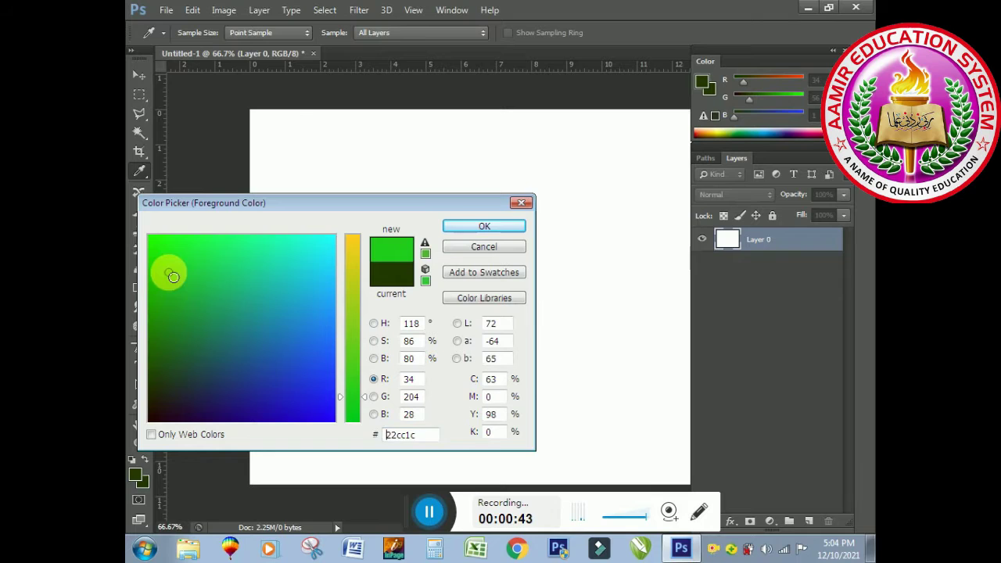
click(196, 372)
click(191, 408)
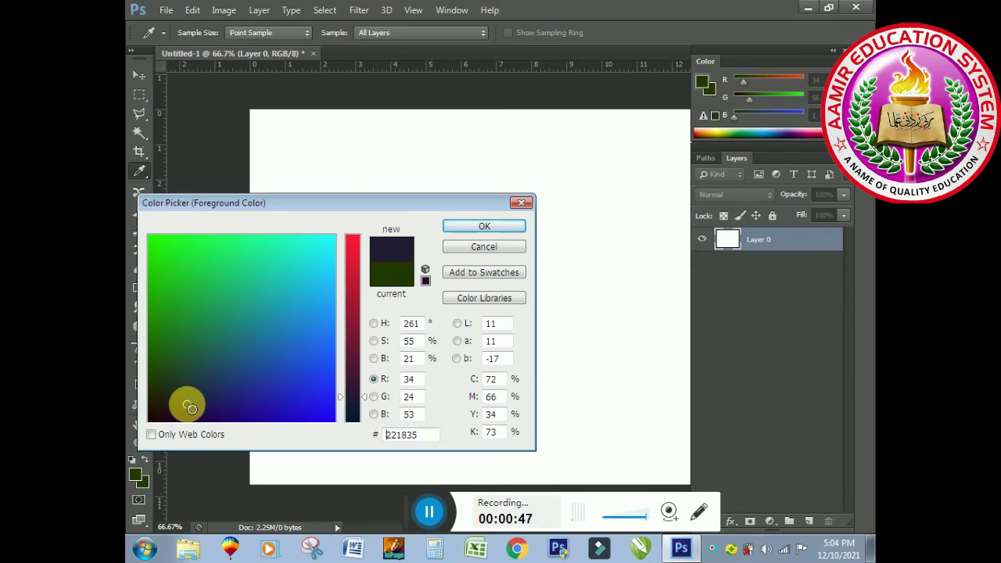
click(287, 381)
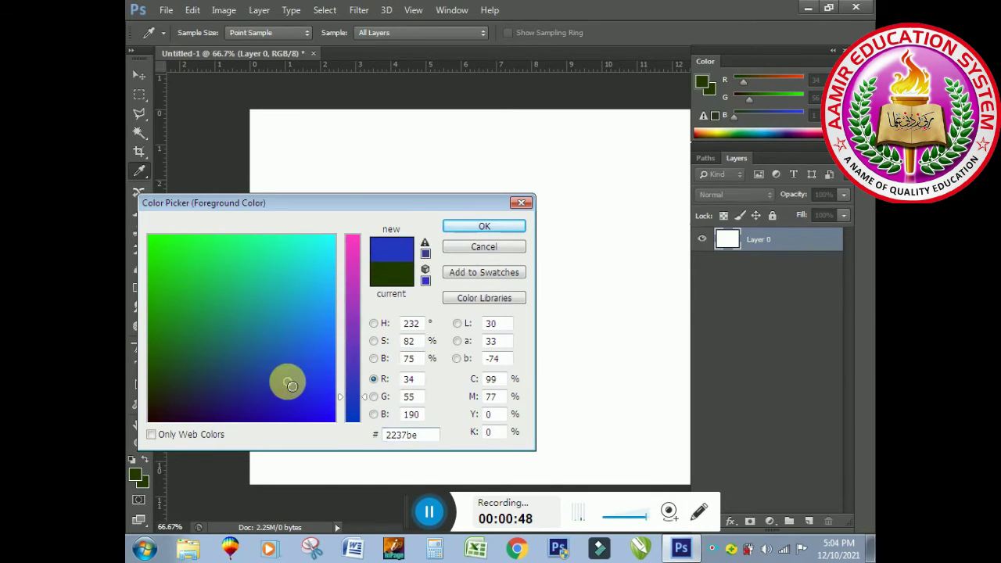
click(484, 226)
Paint a blue wavy stroke across the upper canvas and a long straight stroke below it.
key(b)
mouse_move(311, 258)
mouse_down()
mouse_move(381, 265)
mouse_move(402, 245)
mouse_move(451, 232)
mouse_move(467, 255)
mouse_move(540, 226)
mouse_move(574, 249)
mouse_up()
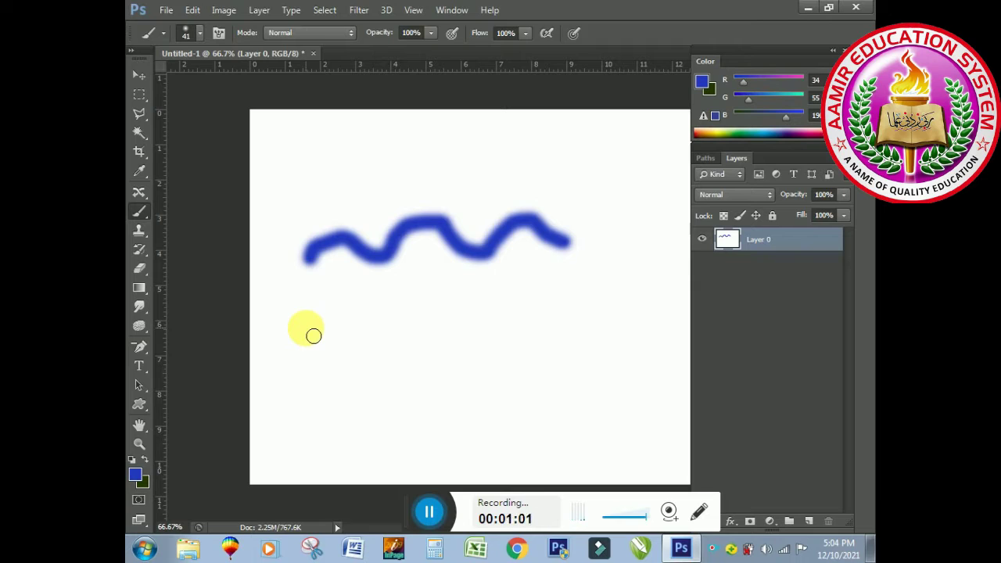
mouse_move(315, 335)
mouse_down()
mouse_move(430, 333)
mouse_move(582, 356)
mouse_up()
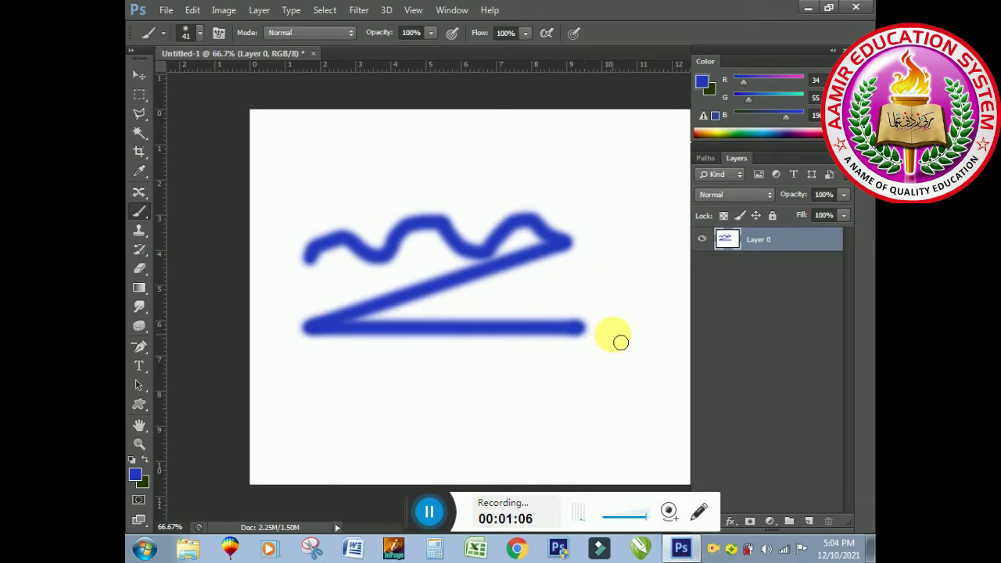
Chain five straight blue zigzag lines across the middle and lower canvas.
shift+click(391, 436)
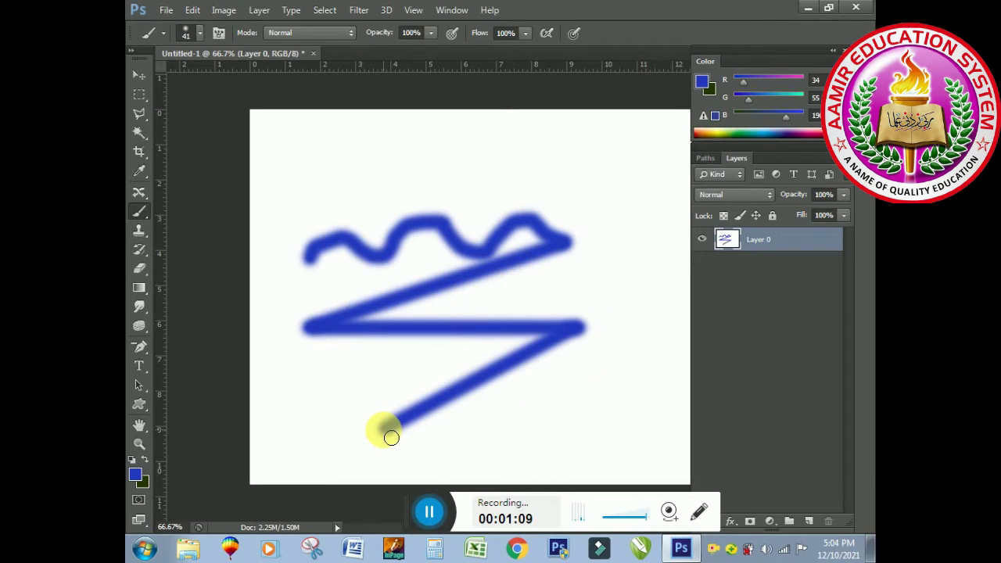
shift+click(417, 307)
shift+click(514, 407)
shift+click(340, 393)
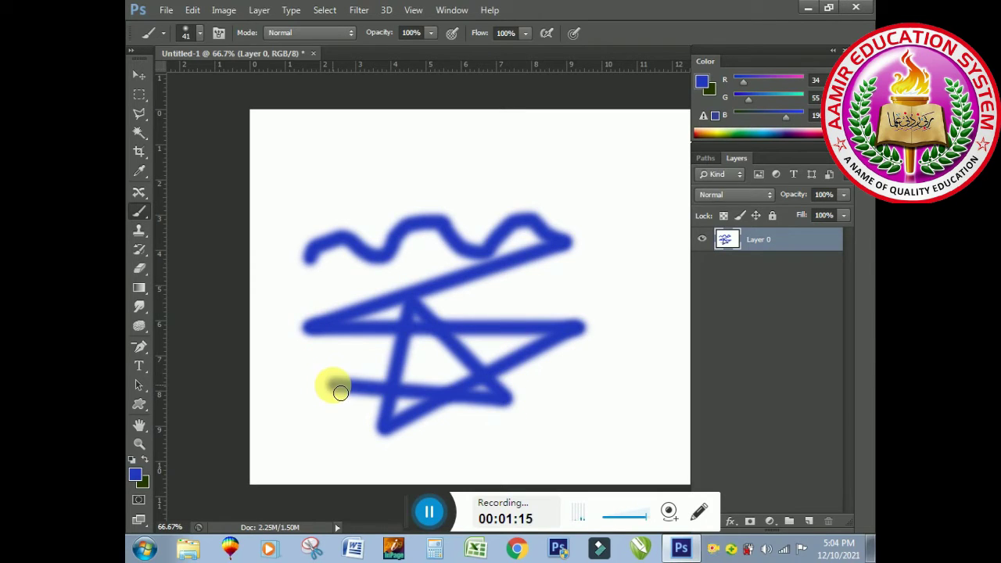
shift+click(442, 327)
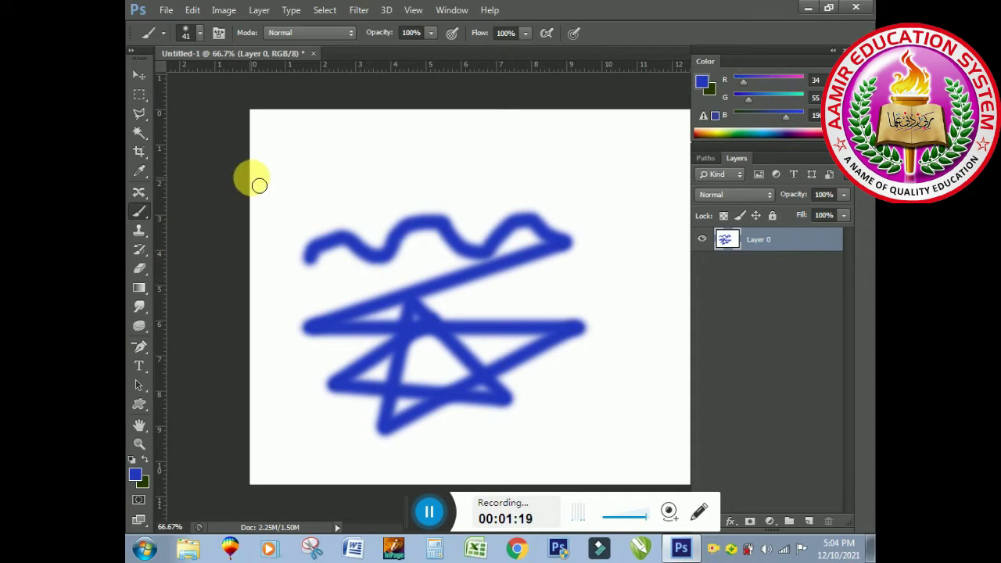
Enlarge the brush to 143 px and paint a soft blue blob above the wave.
click(198, 34)
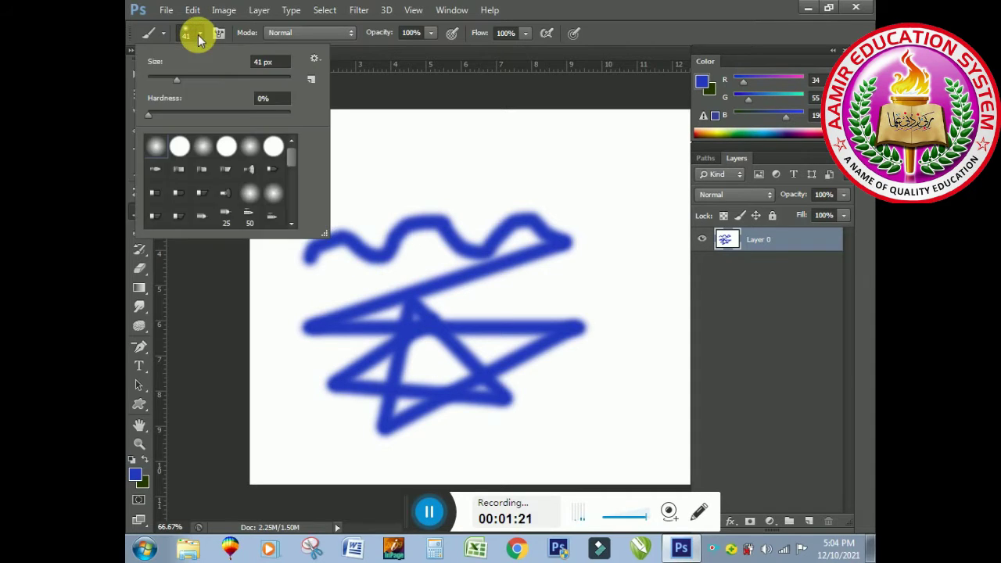
drag(175, 78, 234, 77)
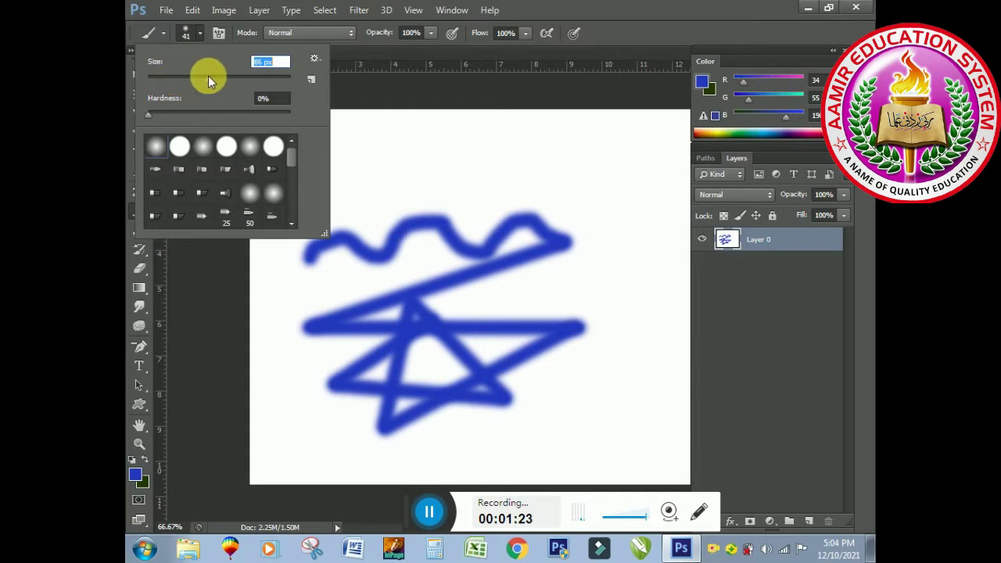
mouse_move(440, 183)
mouse_down()
mouse_move(381, 196)
mouse_move(351, 227)
mouse_move(398, 277)
mouse_move(431, 290)
mouse_move(348, 226)
mouse_up()
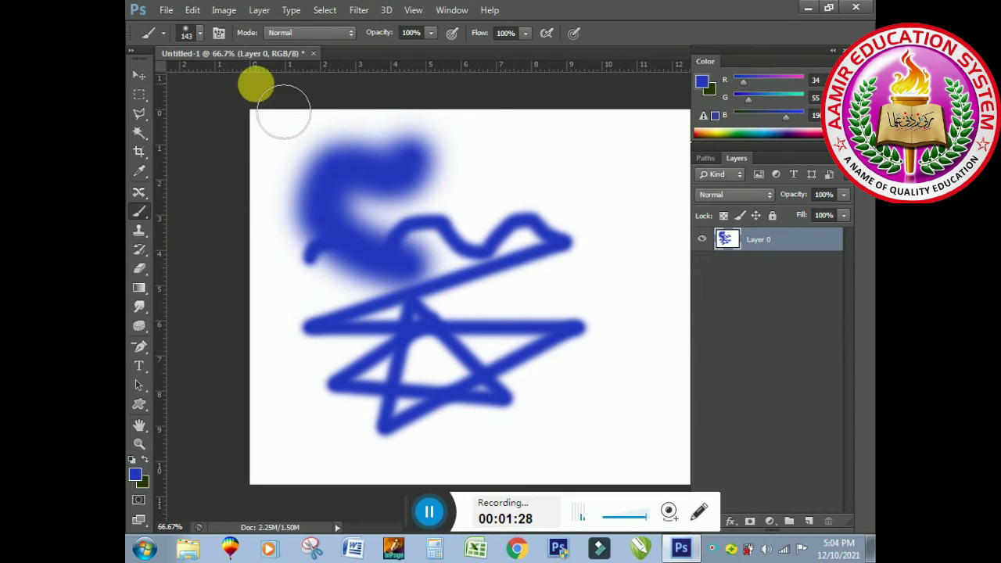
Shrink the brush toward 20 px, dismiss the invalid-entry error, then fine-tune size with [ and ].
click(200, 38)
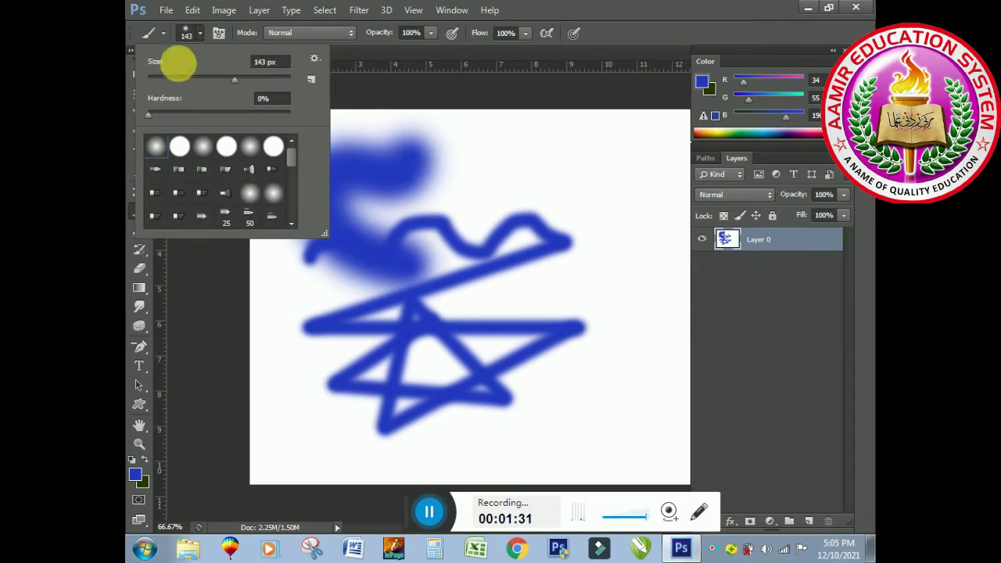
click(161, 76)
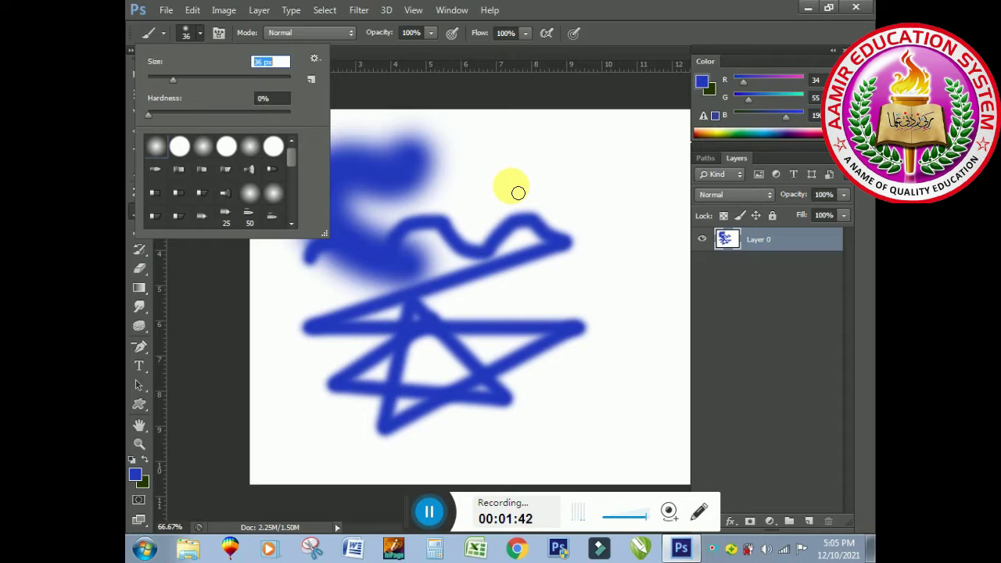
text([[[[[)
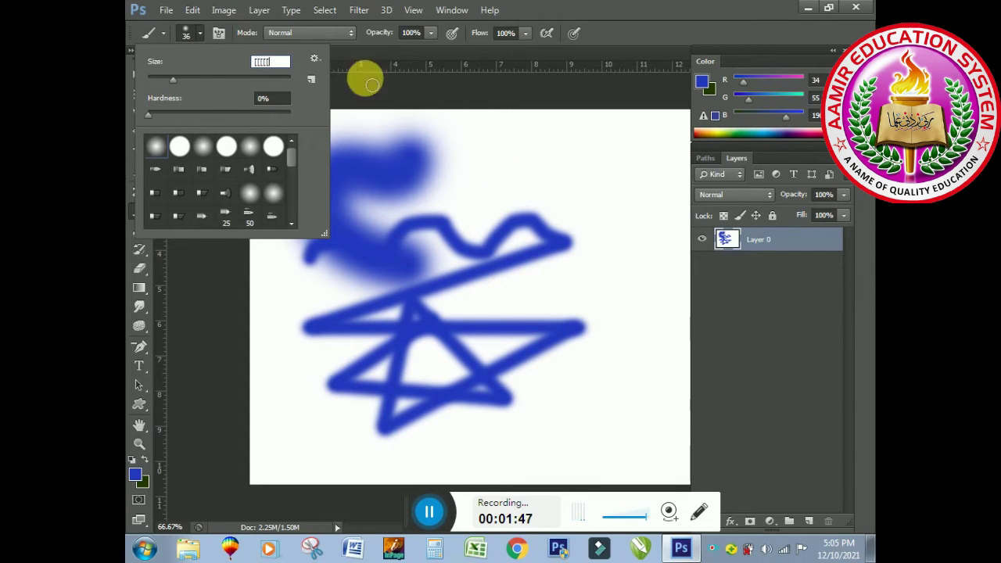
key(Return)
click(504, 225)
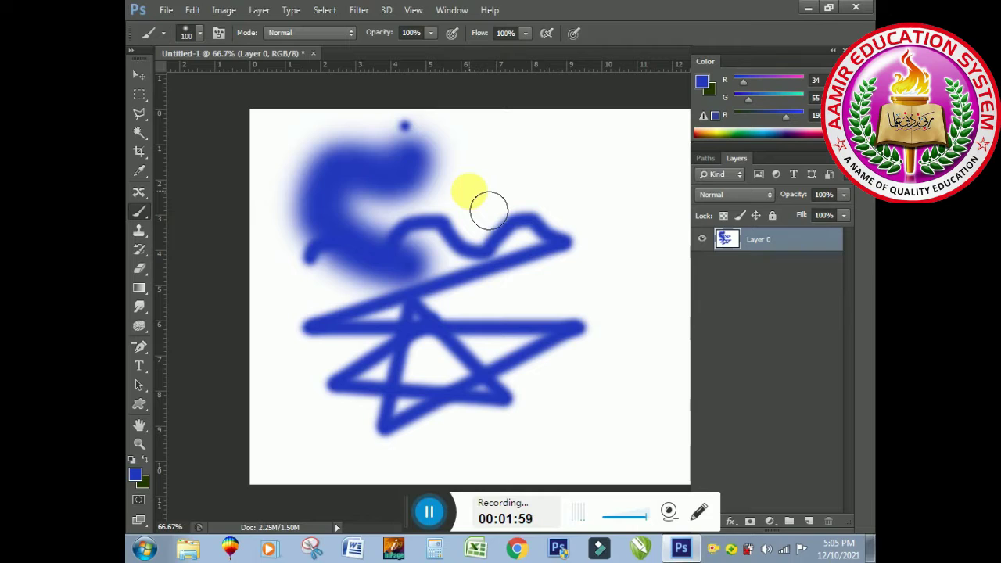
key(bracketleft)
key(bracketleft)
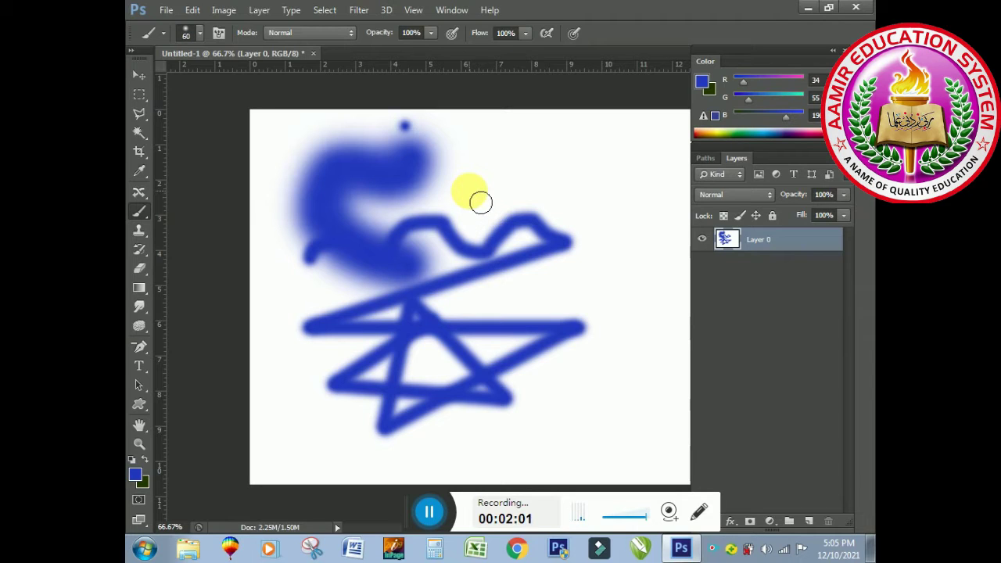
key(bracketright)
key(bracketright)
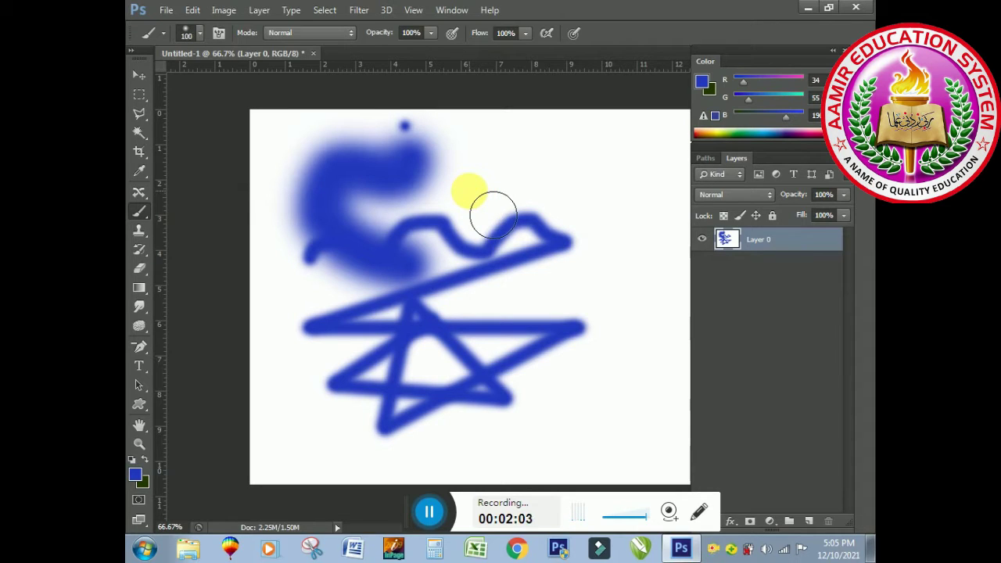
key(bracketleft)
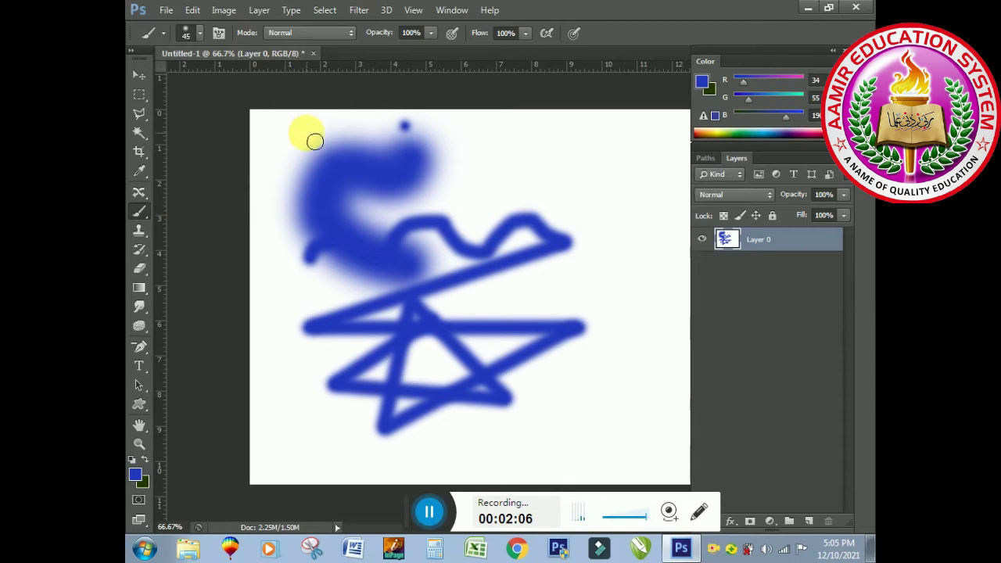
click(218, 36)
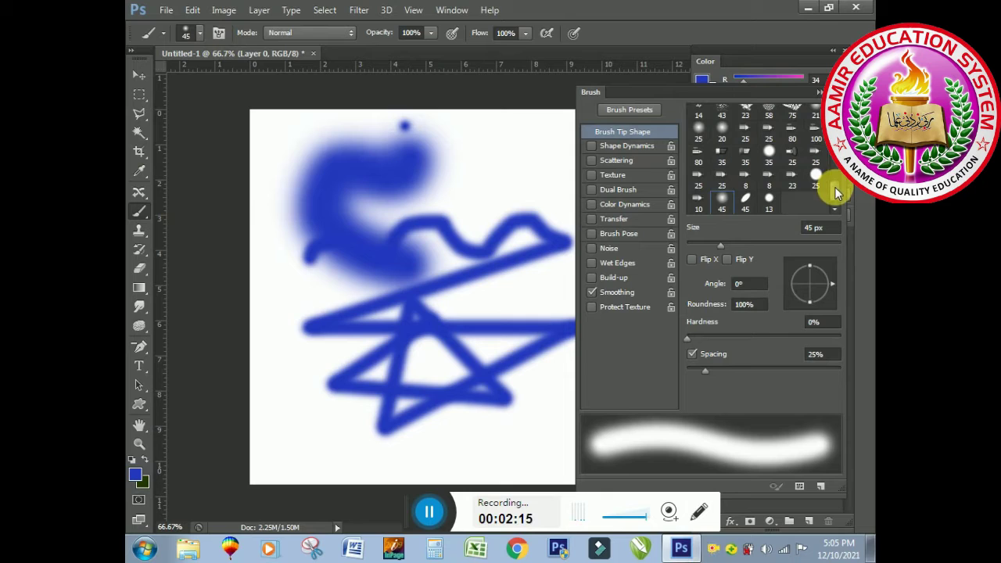
scroll(835, 187, down, 3)
scroll(829, 156, down, 3)
scroll(829, 149, down, 3)
scroll(819, 148, up, 1)
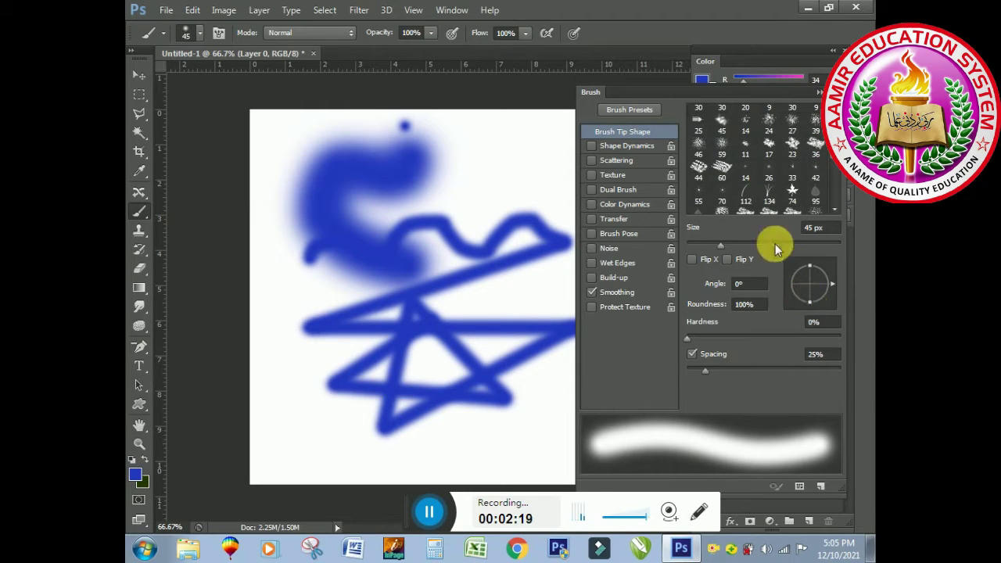
click(819, 92)
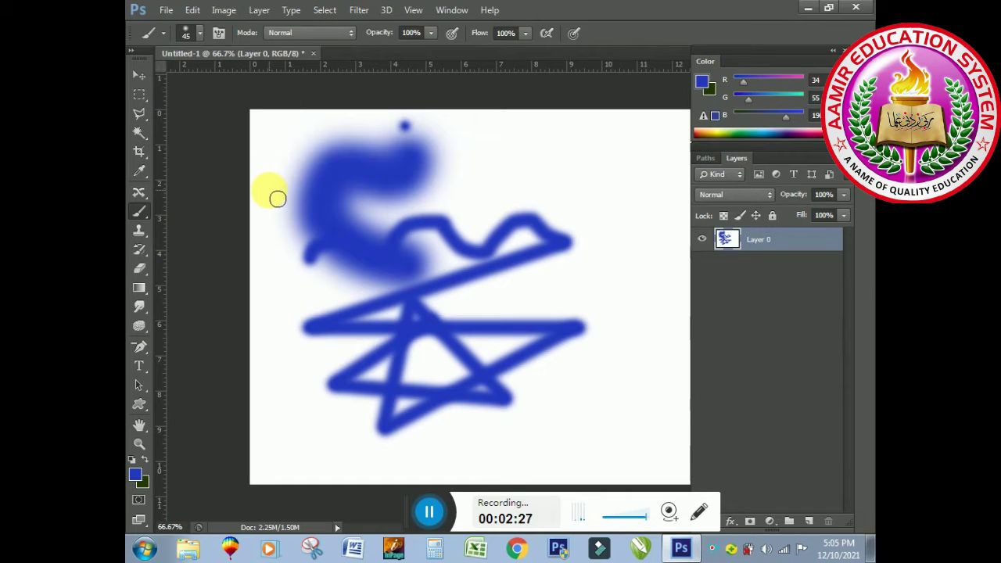
Undo three strokes with Ctrl+Alt+Z and paint one fresh blue wavy stroke.
key(ctrl+alt+z)
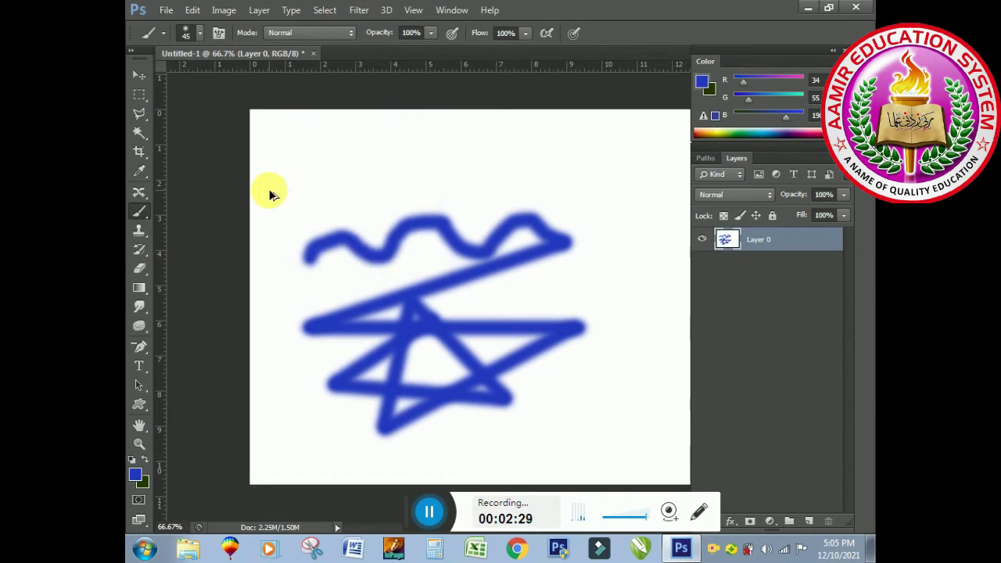
key(ctrl+alt+z)
key(ctrl+alt+z)
key(ctrl+alt+z)
key(ctrl+alt+z)
key(ctrl+alt+z)
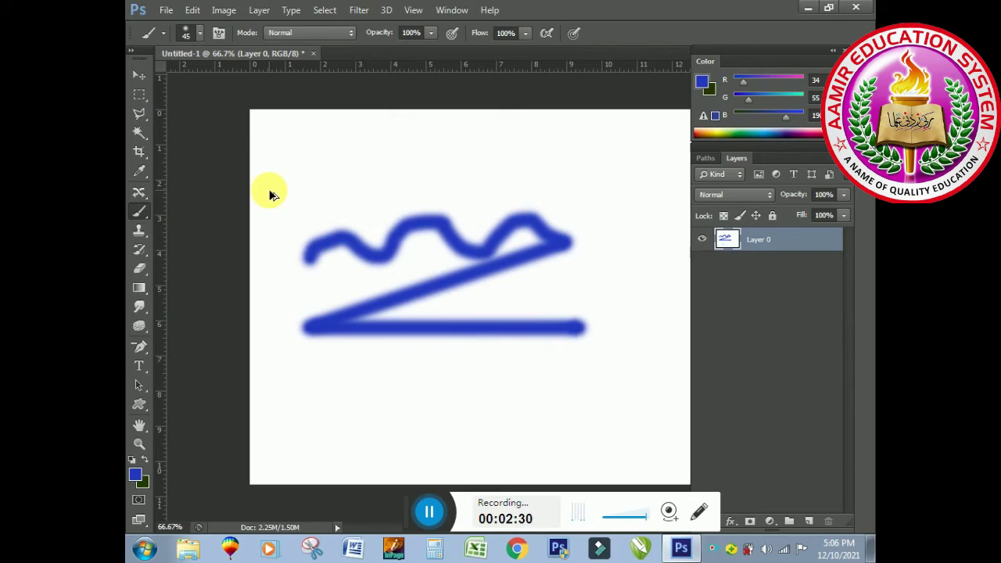
key(ctrl+alt+z)
key(ctrl+alt+z)
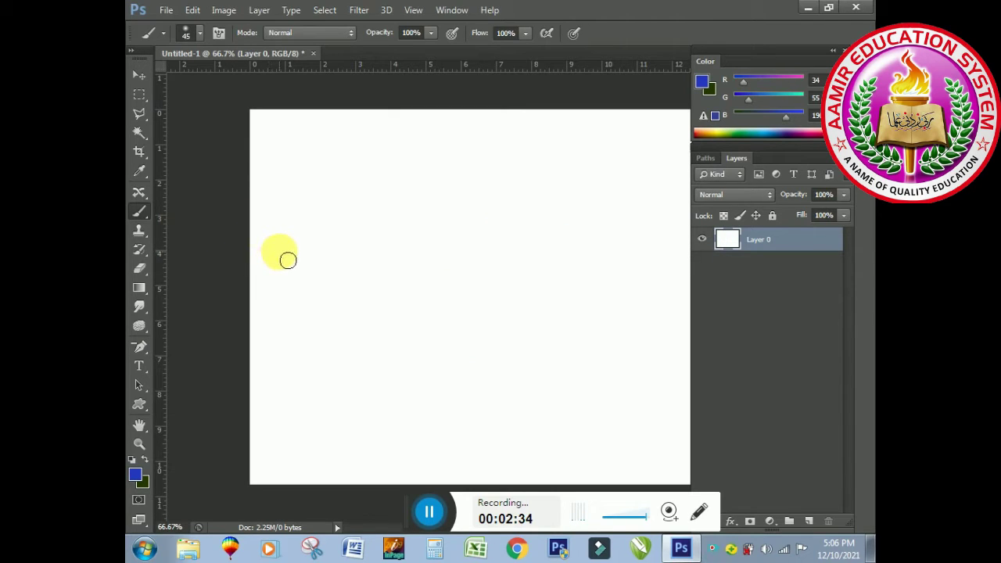
drag(274, 251, 550, 248)
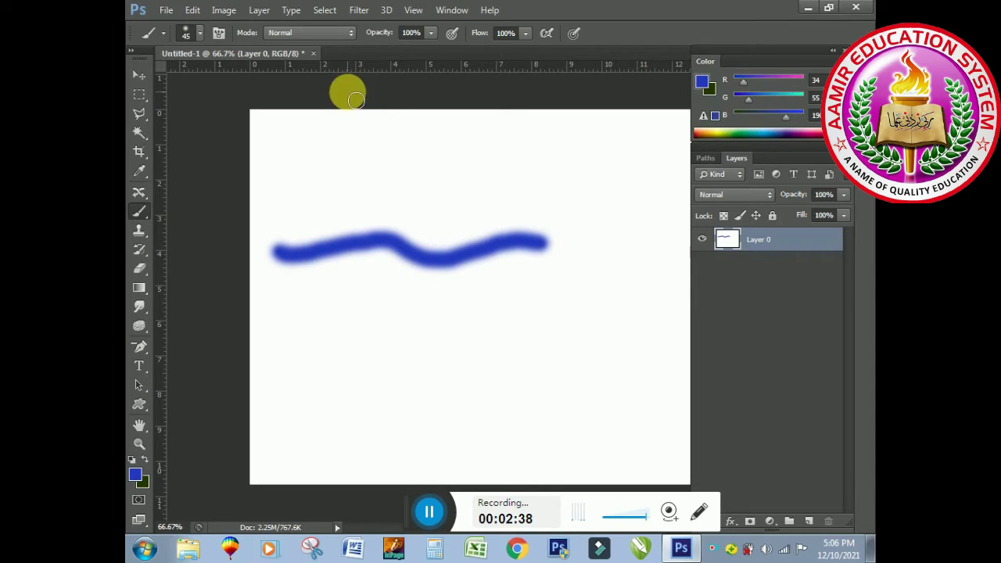
Set the brush blend mode to Dissolve and paint a speckled blue stroke over the wave's right end.
click(144, 481)
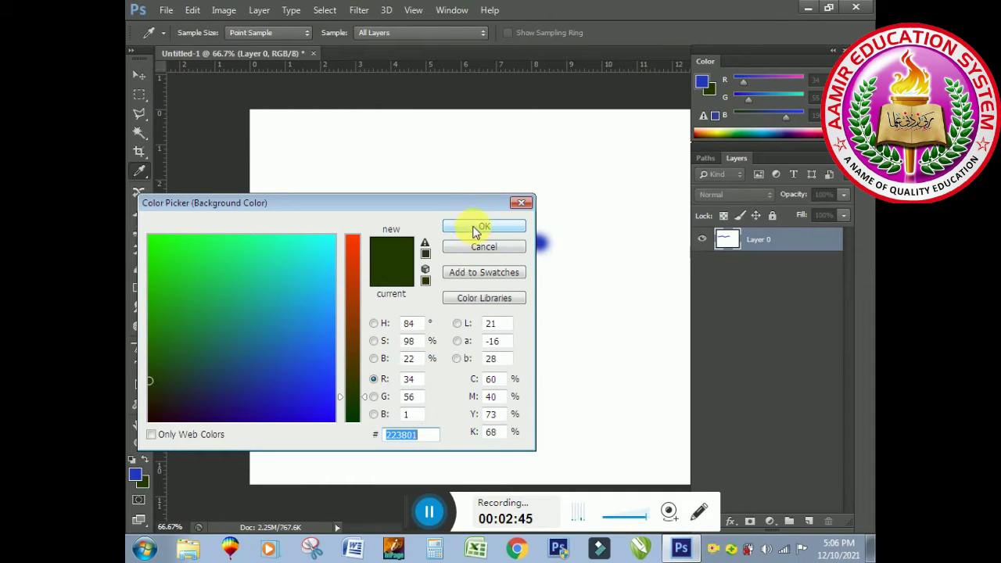
click(475, 229)
key(b)
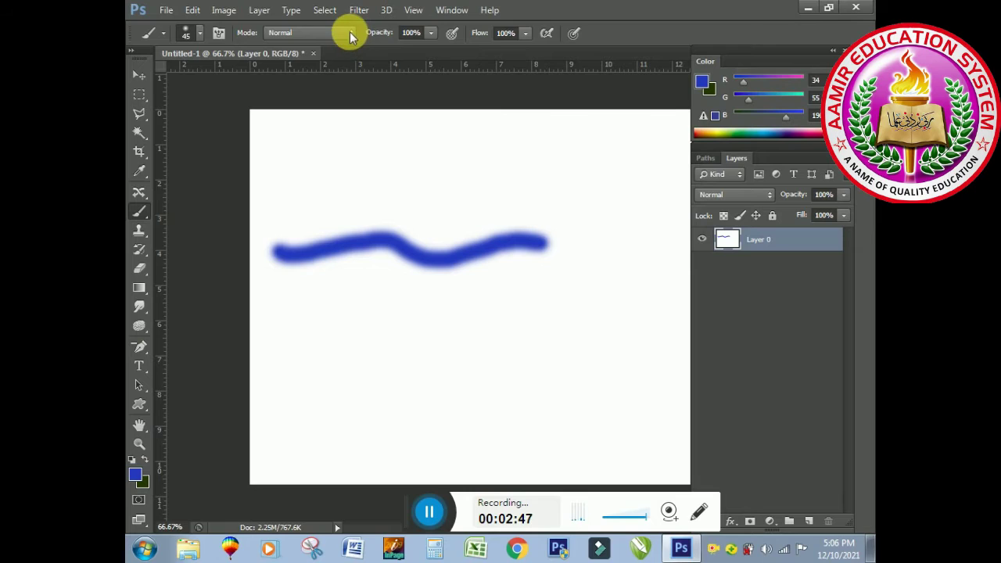
click(351, 36)
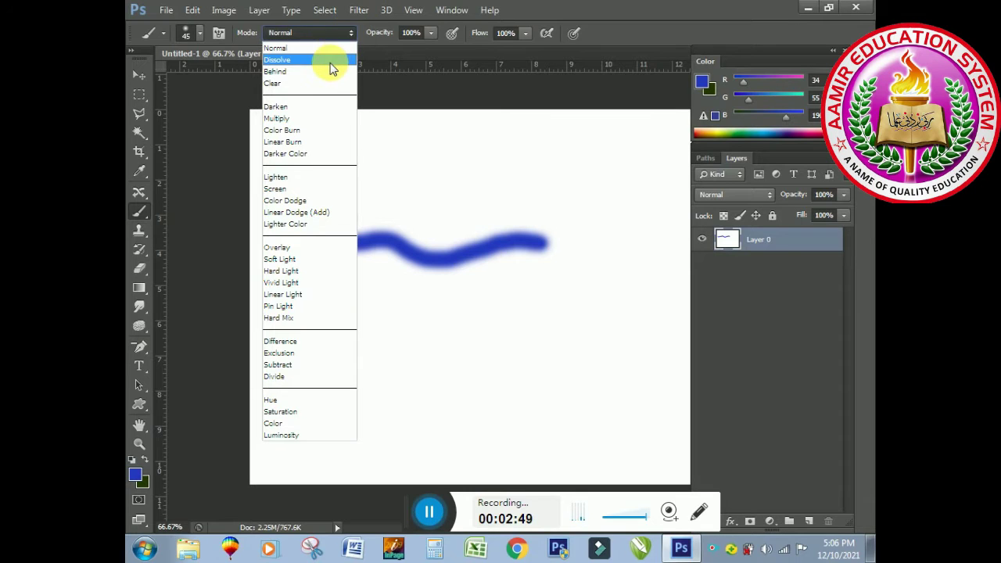
click(330, 68)
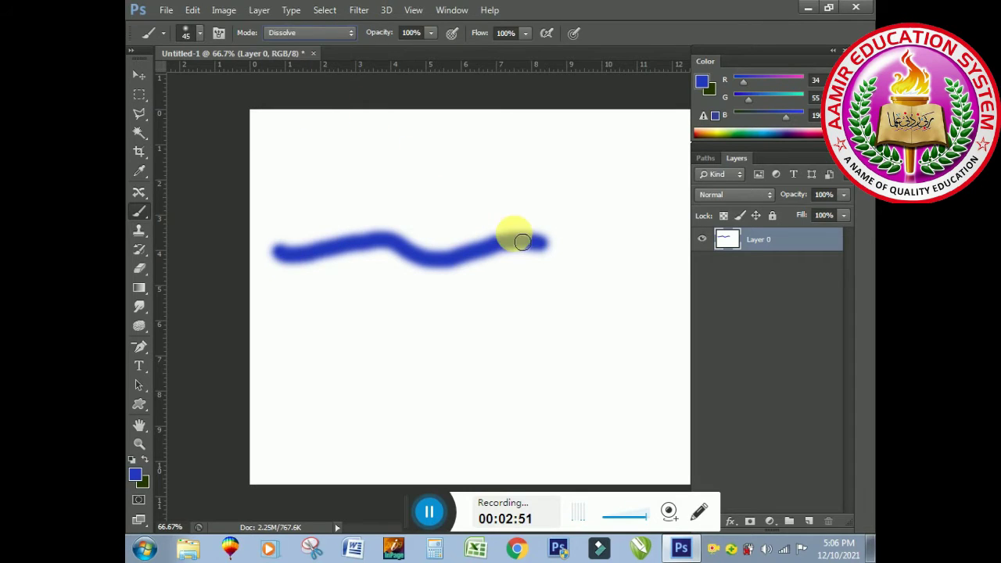
drag(530, 244, 443, 275)
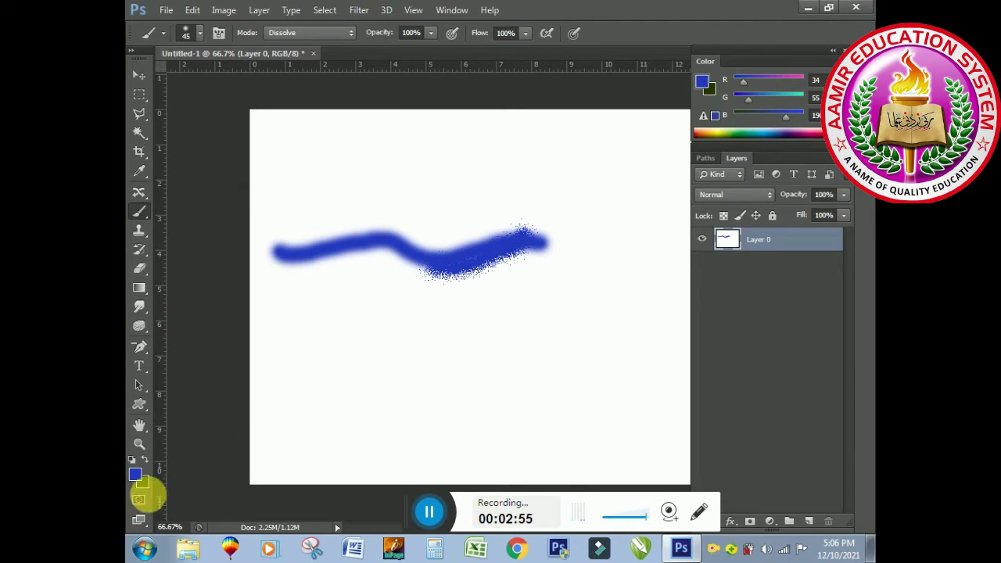
Make bright green the background colour, swap it to foreground, and paint a green Dissolve stroke along the wave.
click(144, 486)
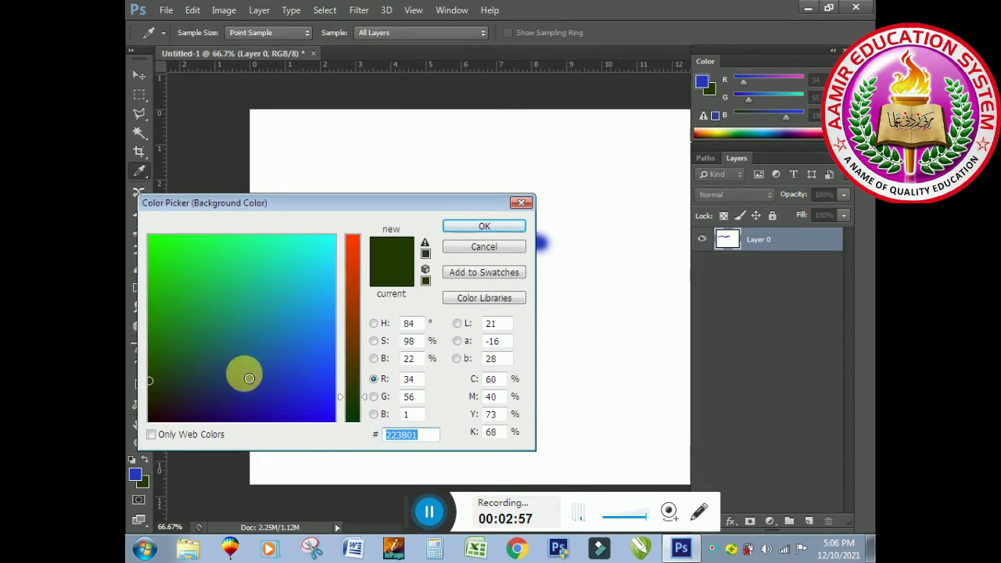
click(164, 283)
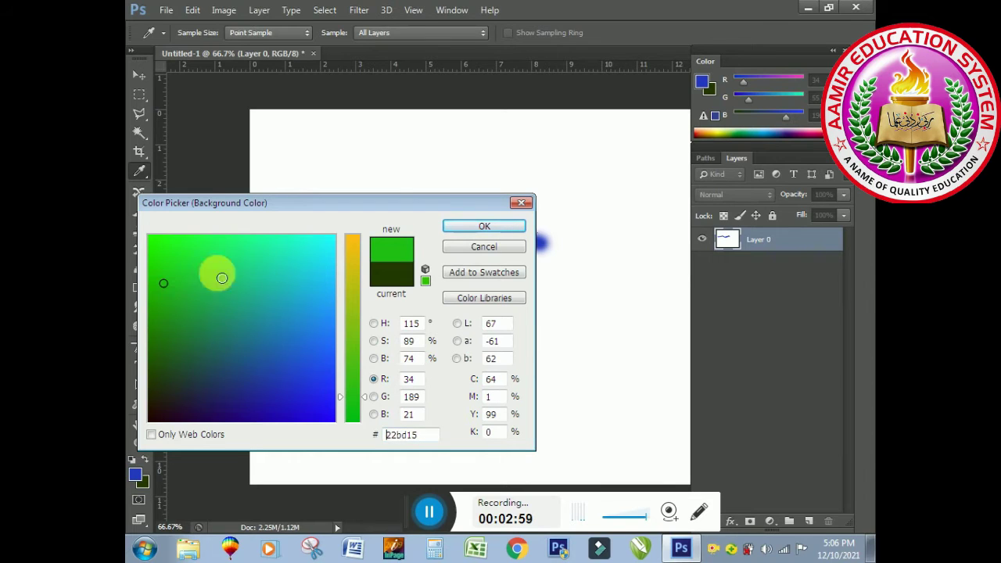
click(450, 227)
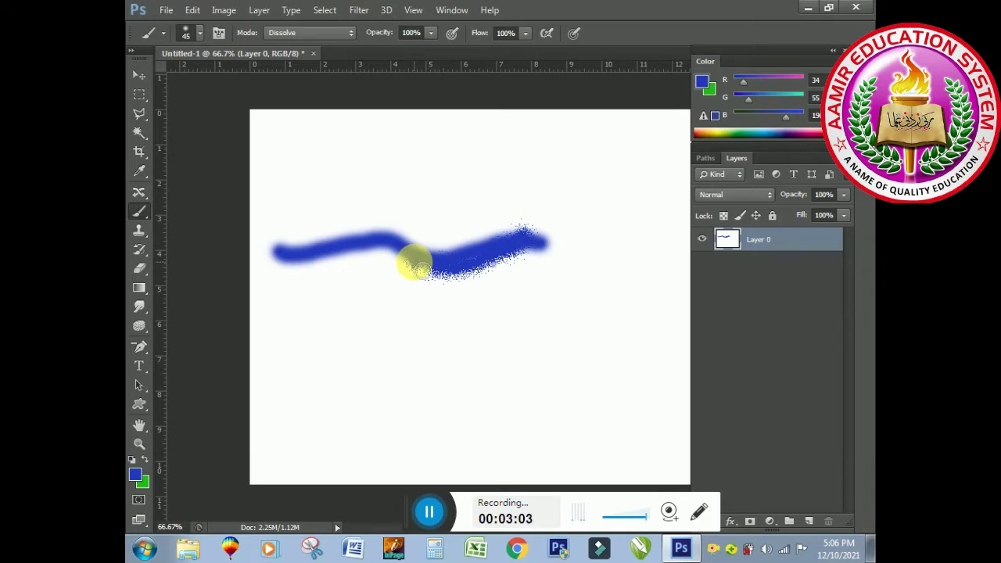
key(x)
drag(510, 249, 442, 277)
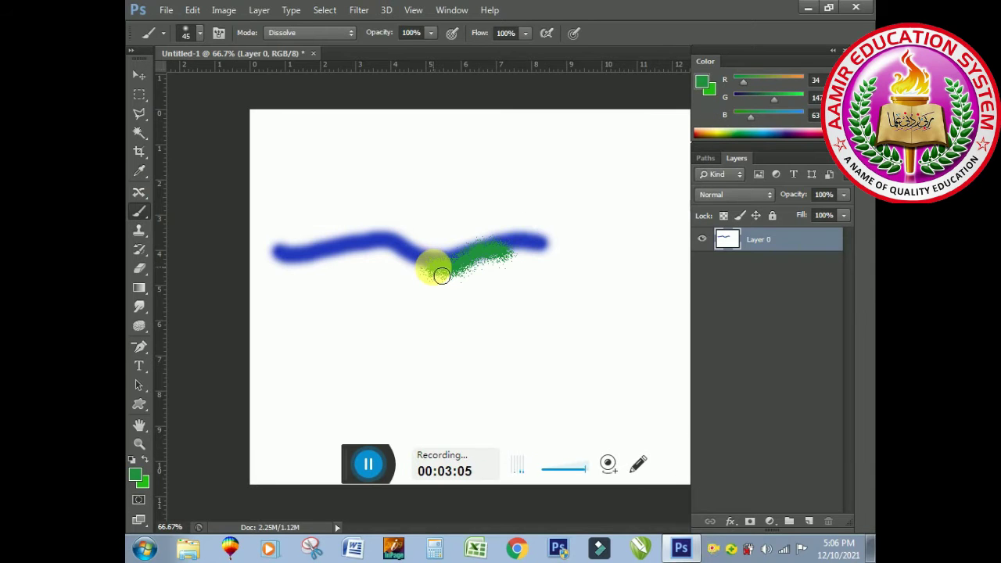
drag(442, 277, 373, 264)
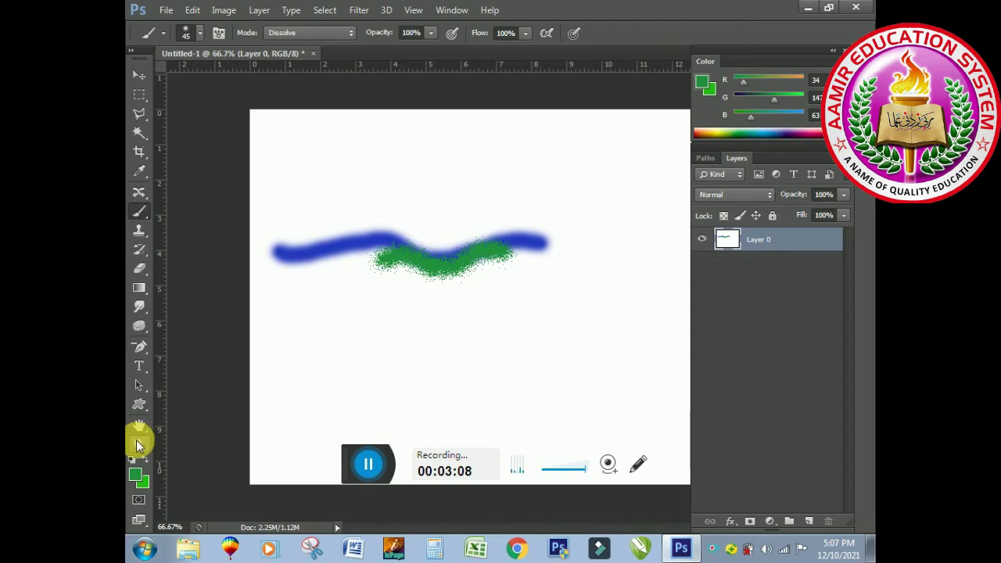
click(139, 444)
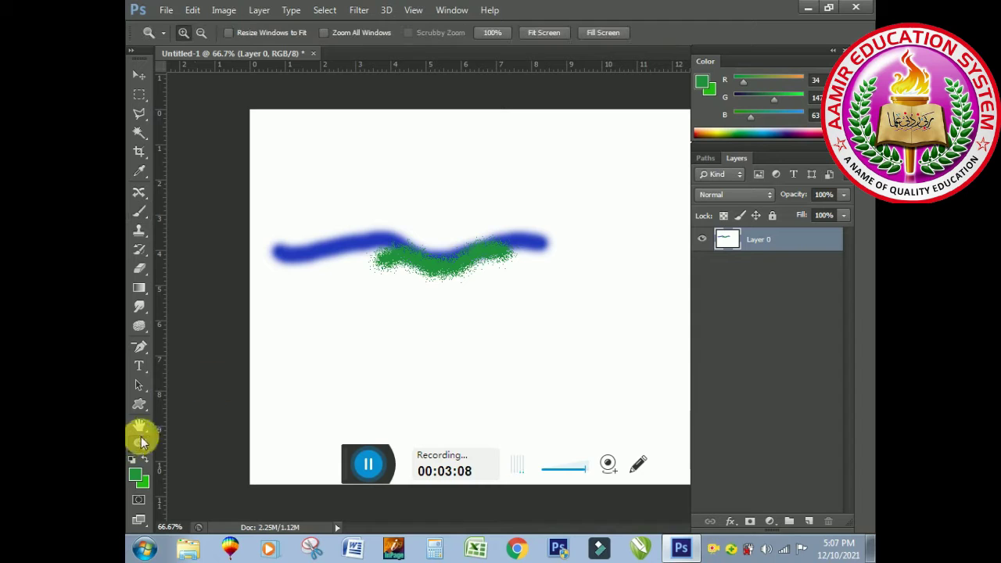
Zoom to 200% on the green Dissolve texture, zoom back out, then return to 100%.
click(411, 269)
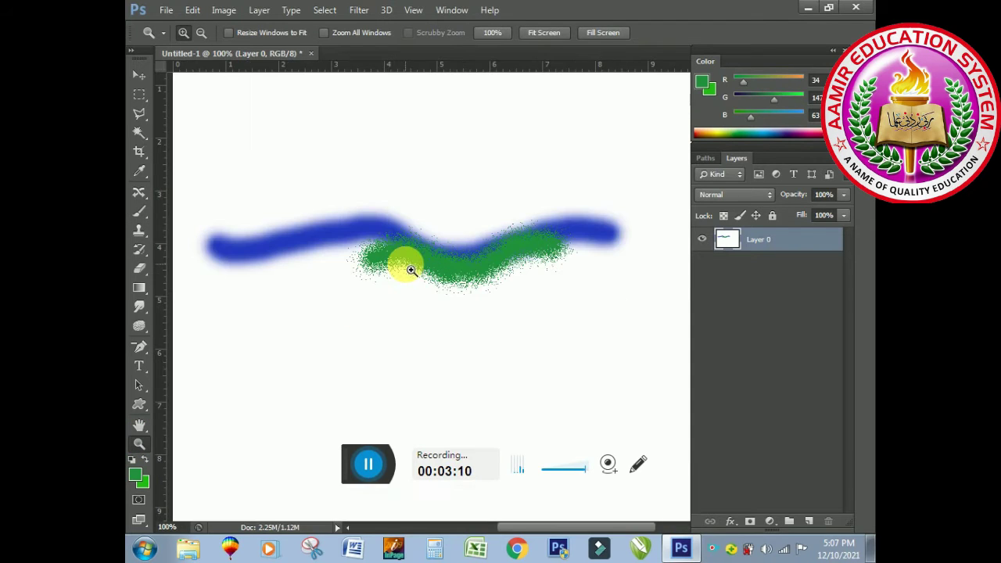
click(410, 268)
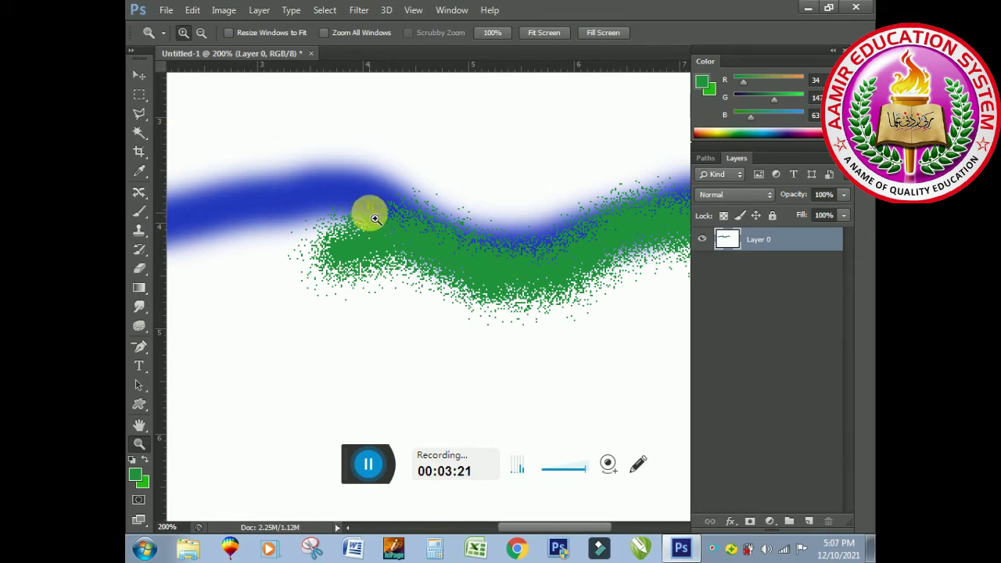
click(201, 34)
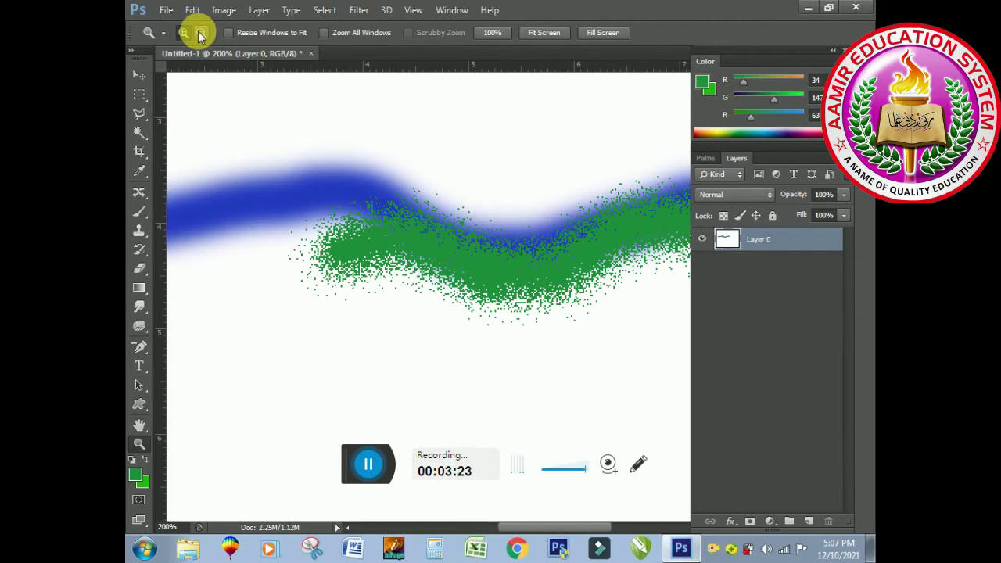
click(368, 200)
click(367, 200)
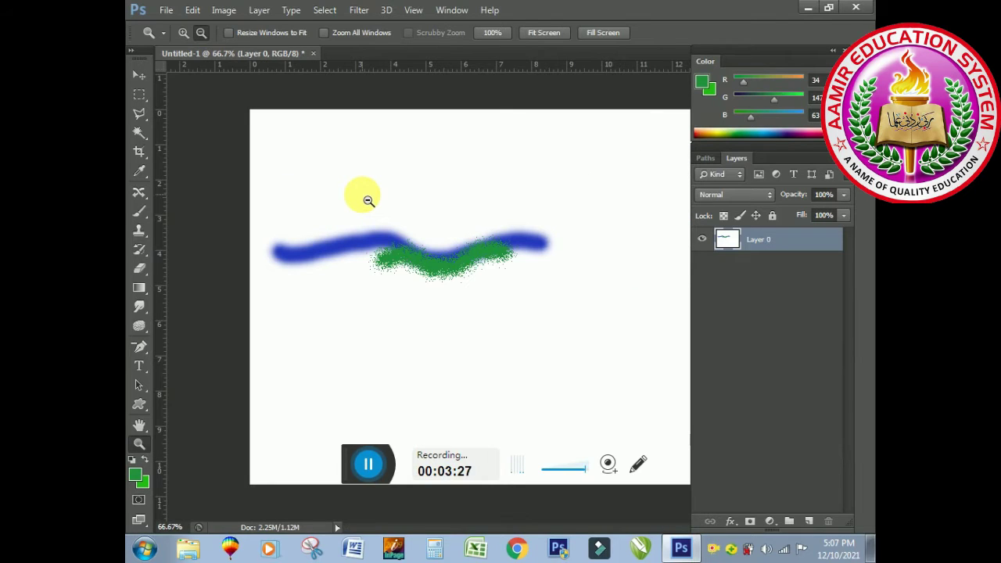
click(183, 33)
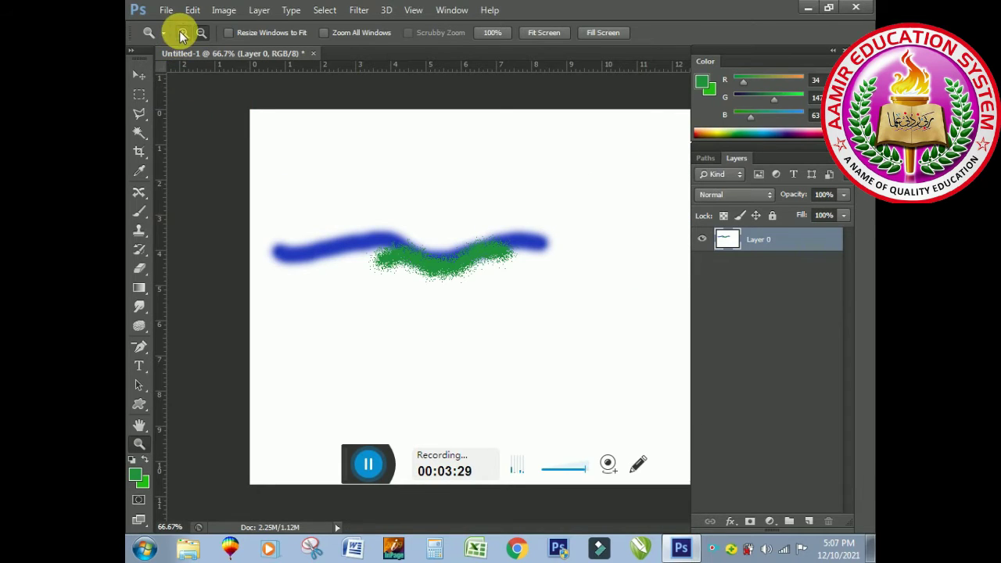
click(404, 214)
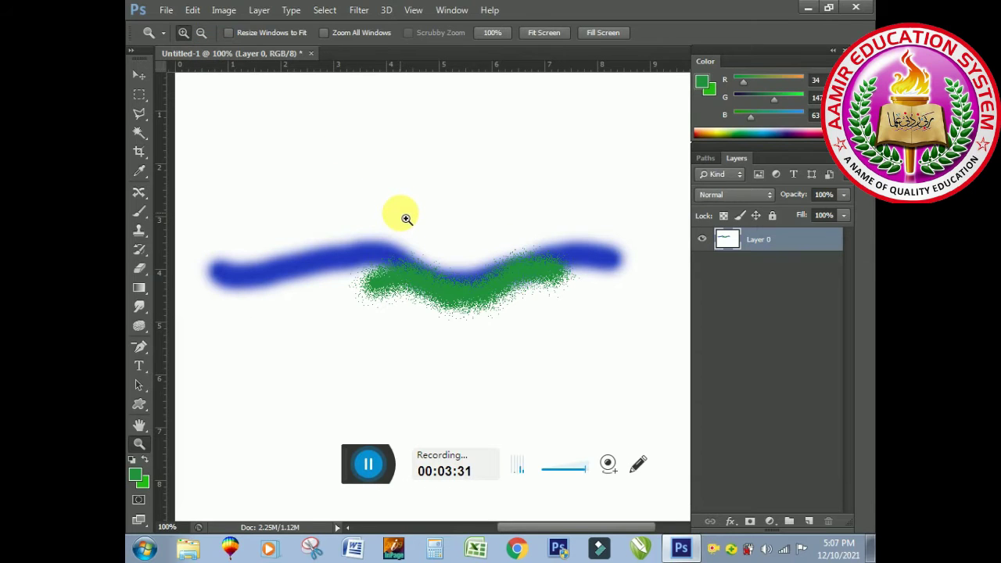
Reselect the Brush, keep Dissolve mode, and paint a vertical green speckled stroke on the left.
click(145, 219)
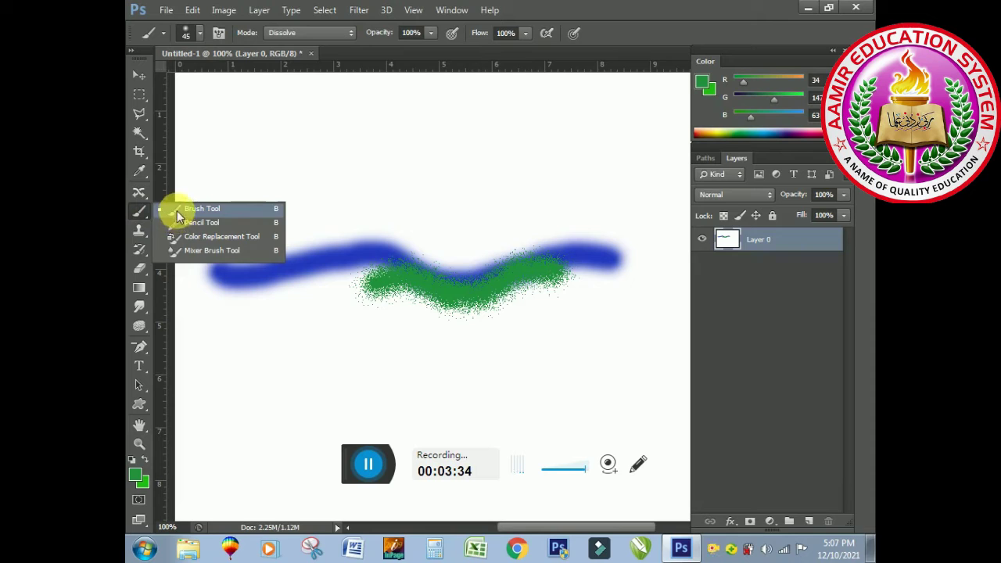
click(179, 207)
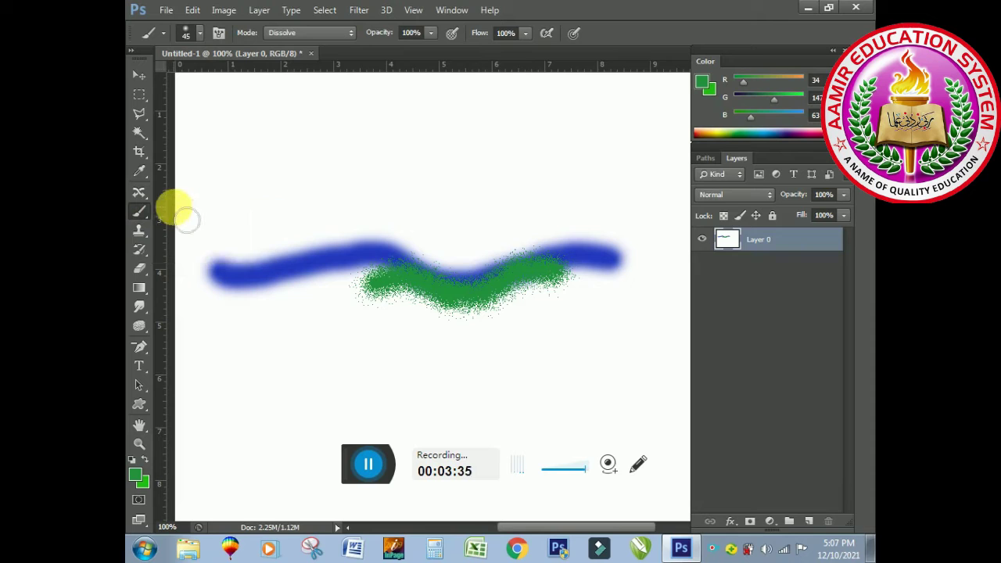
click(350, 37)
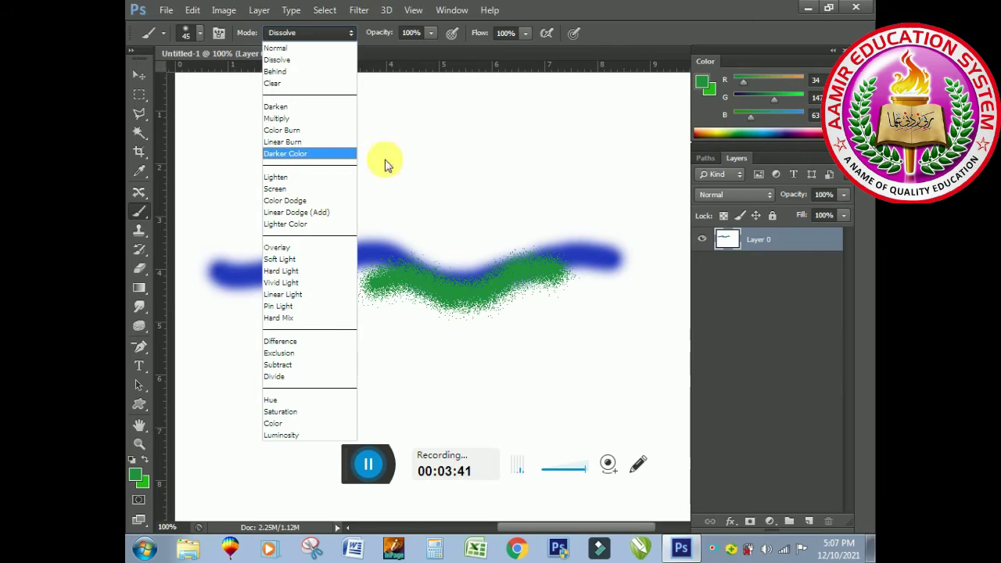
click(433, 174)
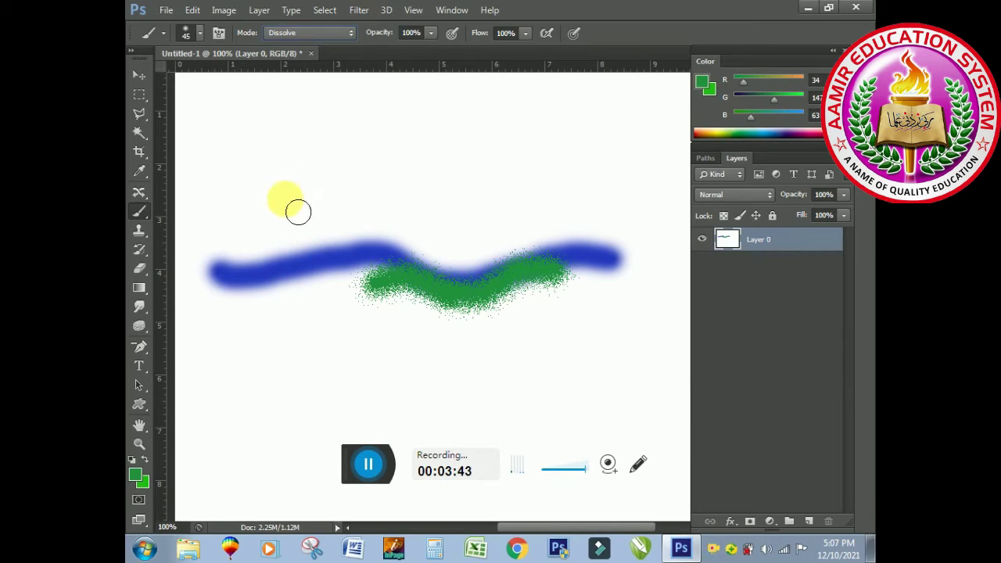
drag(221, 224, 212, 292)
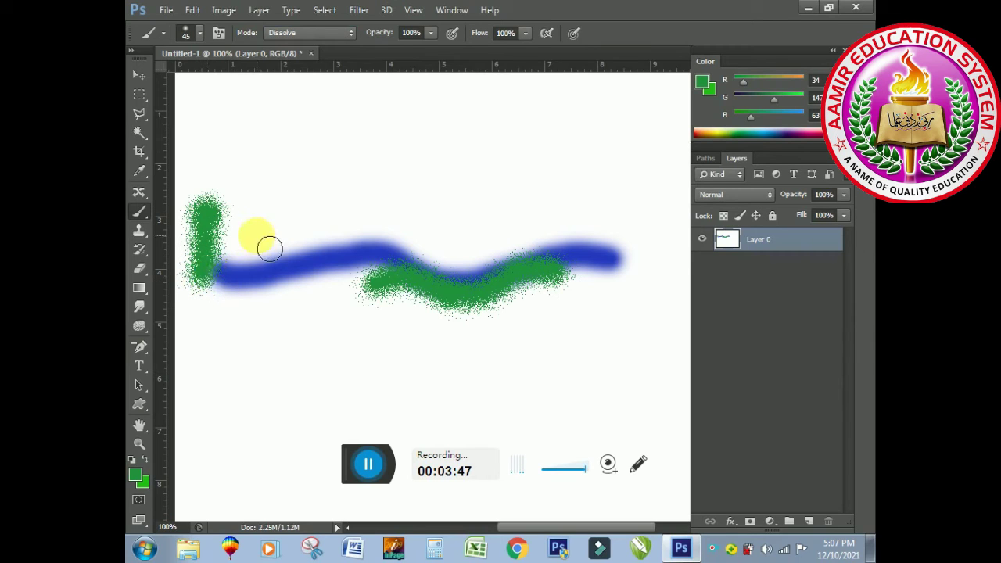
Return to Normal mode, paint a soft green wave above, and dab a green dot above it.
click(351, 32)
click(337, 48)
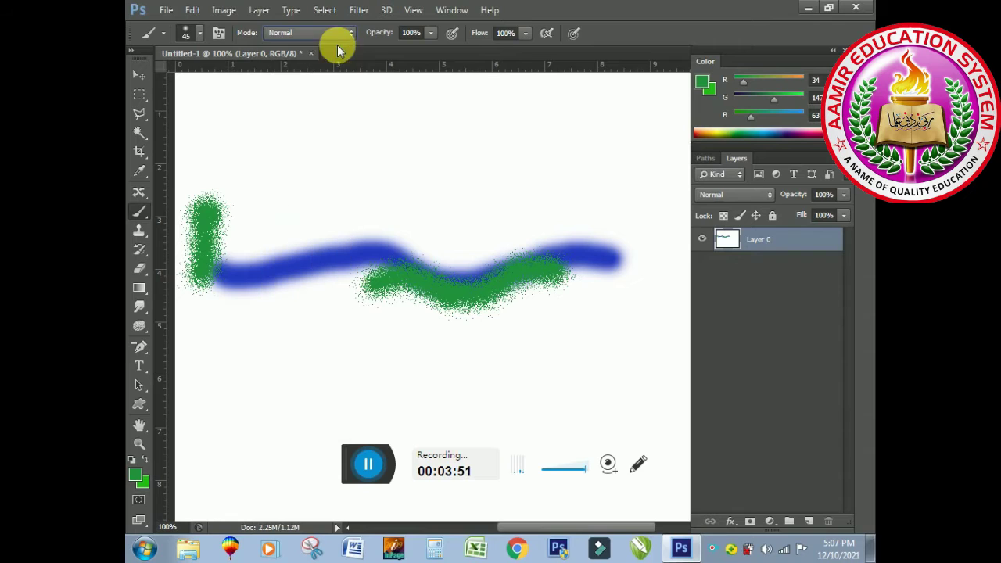
mouse_move(272, 176)
mouse_down()
mouse_move(317, 149)
mouse_move(396, 169)
mouse_move(456, 157)
mouse_move(516, 185)
mouse_move(457, 138)
mouse_up()
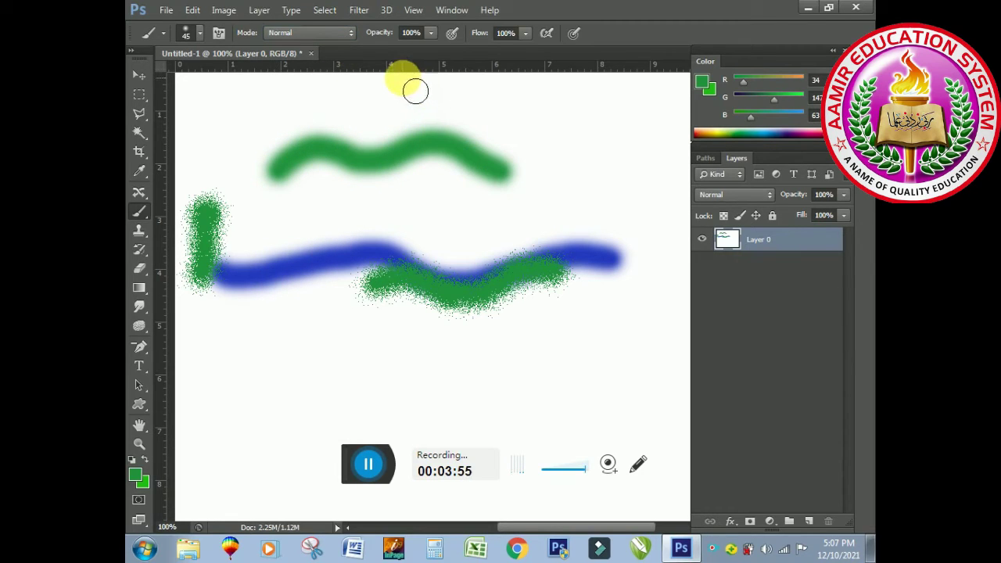
click(432, 36)
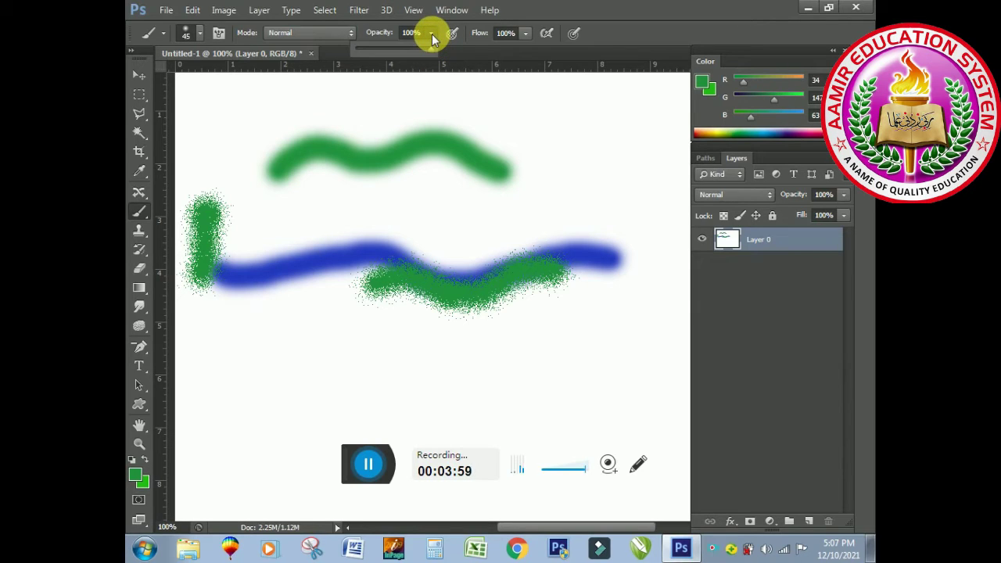
click(458, 121)
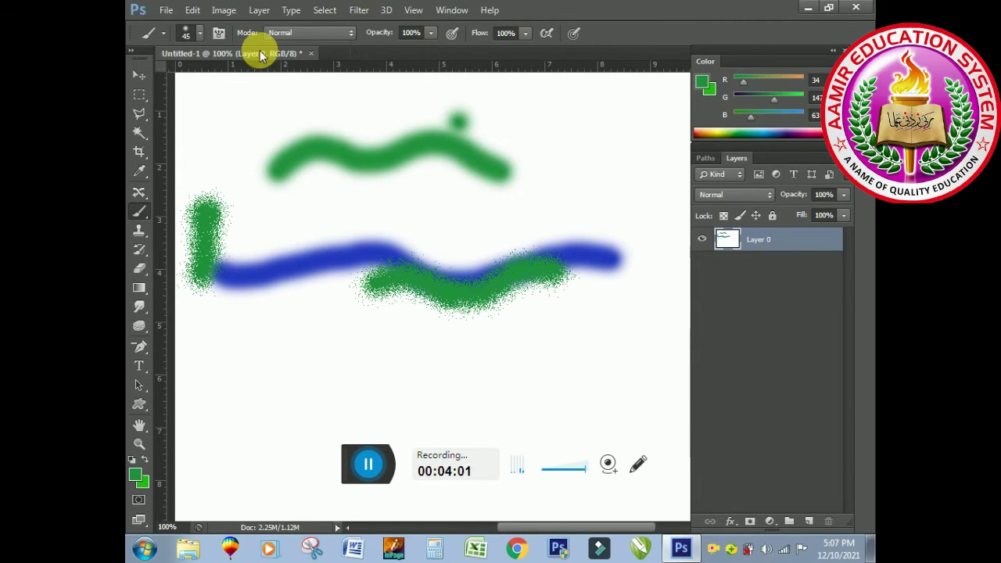
Raise brush hardness to 100% and paint a crisp green dot near the top and a solid green wave below.
click(199, 33)
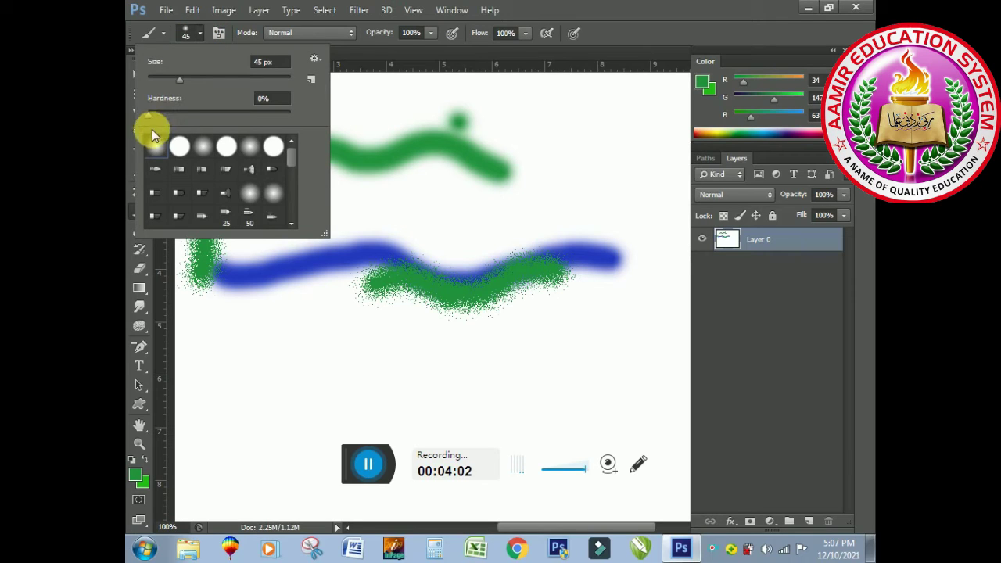
drag(151, 115, 291, 114)
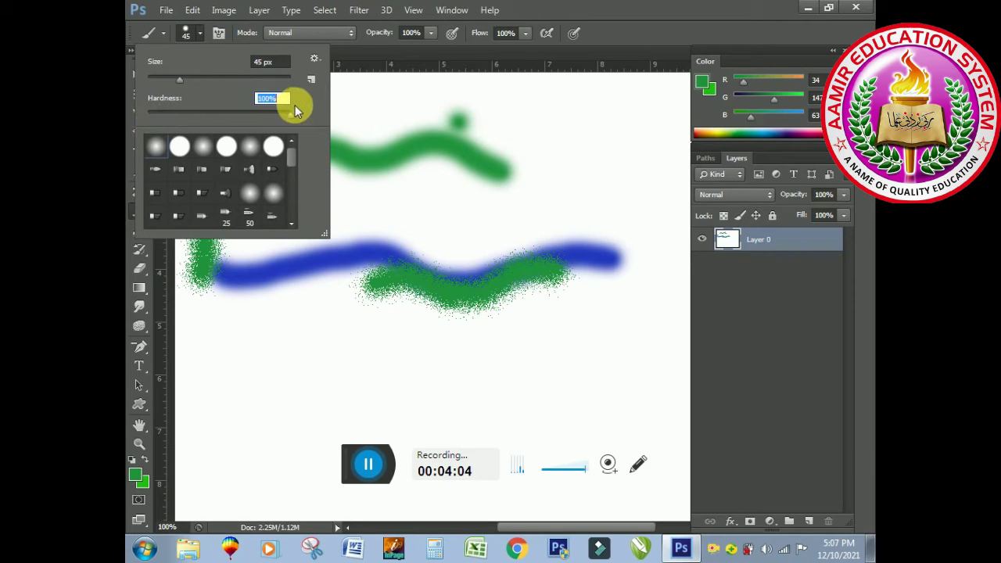
click(501, 94)
click(499, 93)
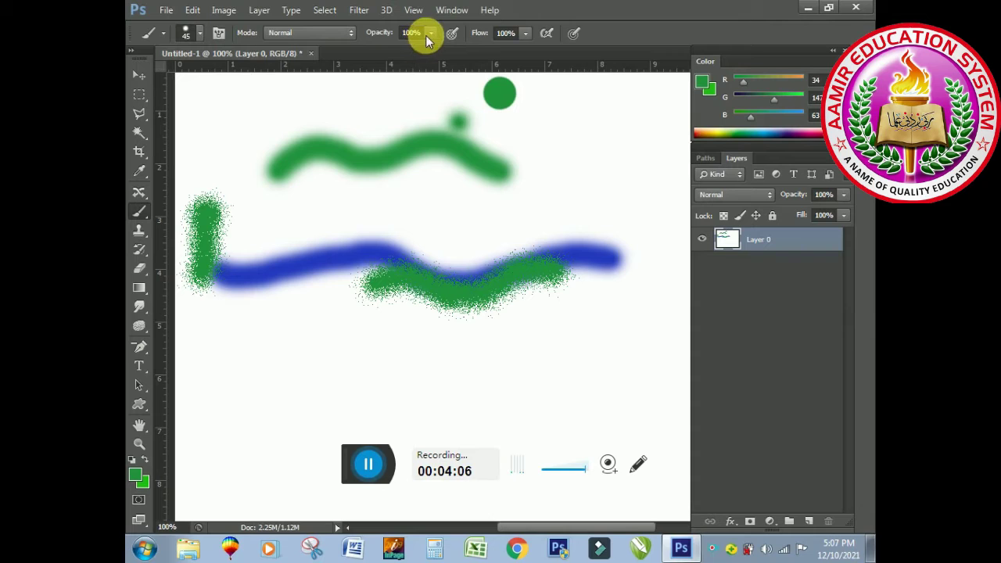
click(235, 363)
drag(258, 376, 491, 379)
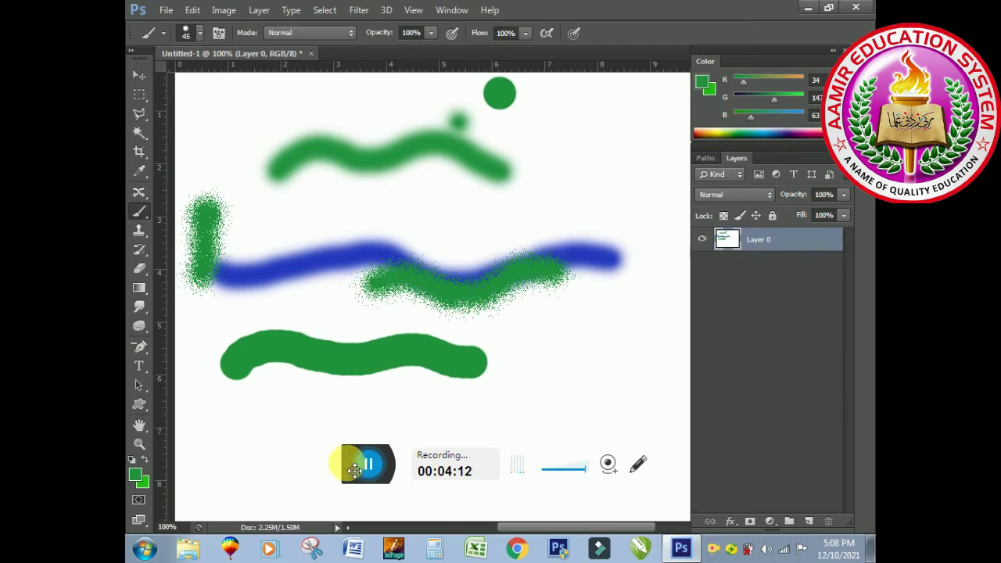
drag(351, 469, 419, 512)
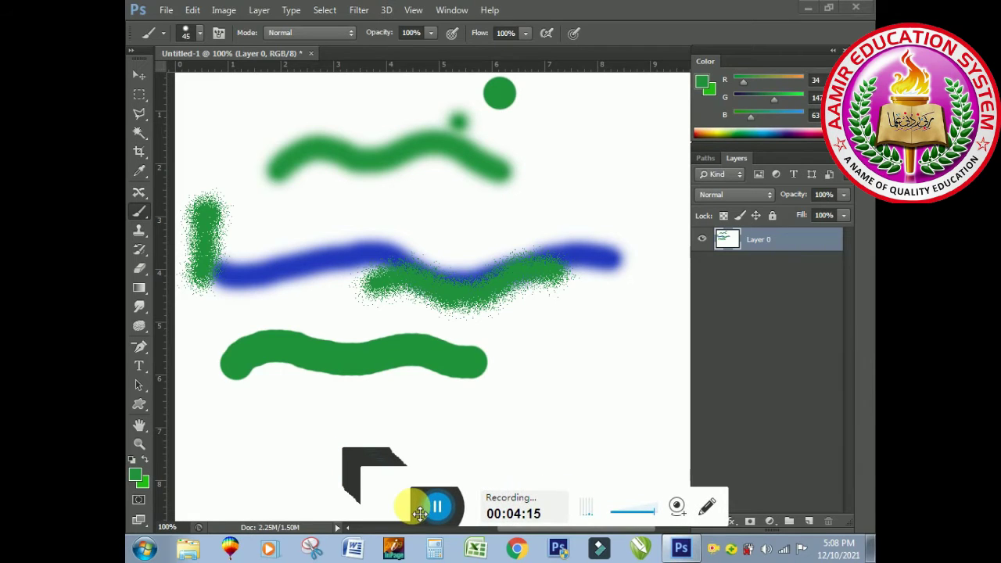
Lower brush opacity to 20% and paint pale green strokes across the upper right and lower canvas.
click(430, 33)
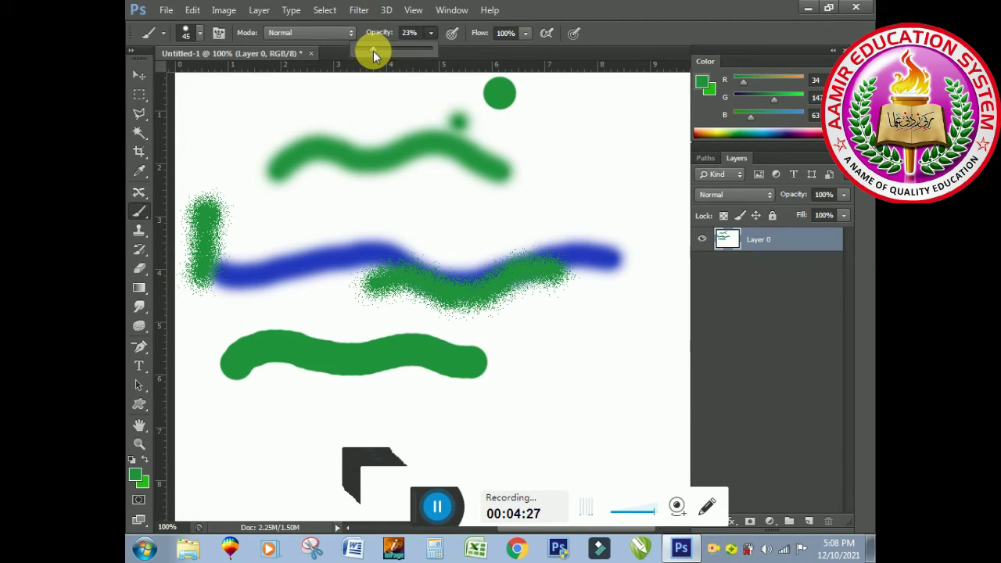
drag(373, 51, 368, 51)
mouse_move(431, 219)
mouse_down()
mouse_move(616, 210)
mouse_move(652, 156)
mouse_move(667, 175)
mouse_move(663, 284)
mouse_up()
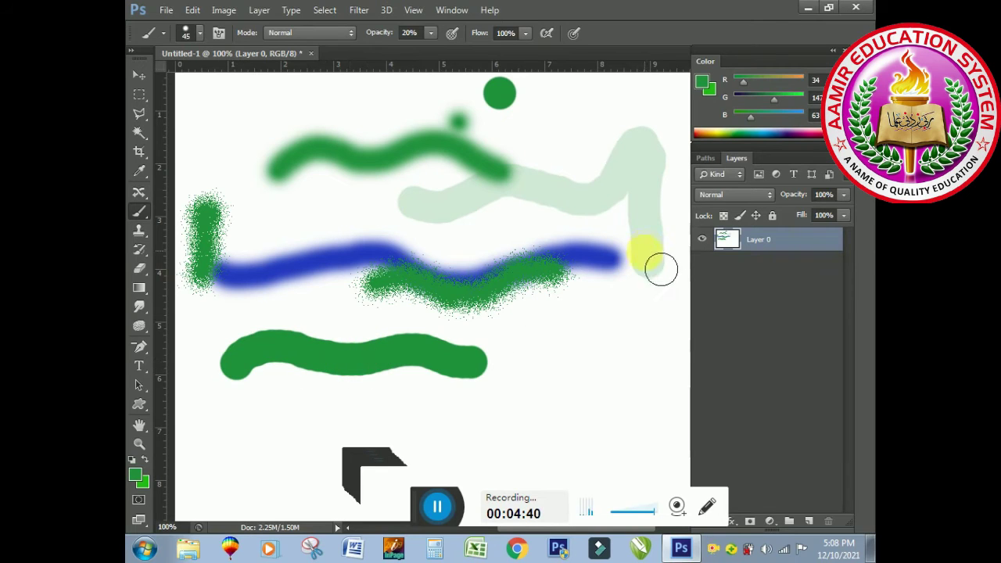
mouse_move(625, 344)
mouse_down()
mouse_move(606, 363)
mouse_move(561, 370)
mouse_move(513, 353)
mouse_move(462, 414)
mouse_move(440, 384)
mouse_move(395, 361)
mouse_up()
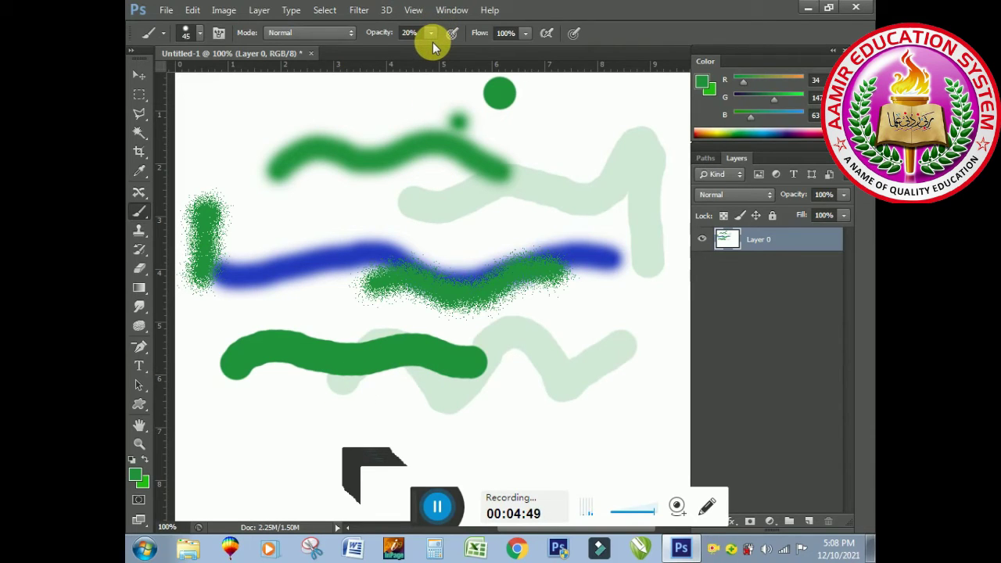
Undo all strokes back to a blank canvas and set the foreground colour to dark blue 224485.
key(ctrl+alt+z)
key(ctrl+alt+z)
key(ctrl+alt+z)
key(ctrl+alt+z)
key(ctrl+alt+z)
key(ctrl+alt+z)
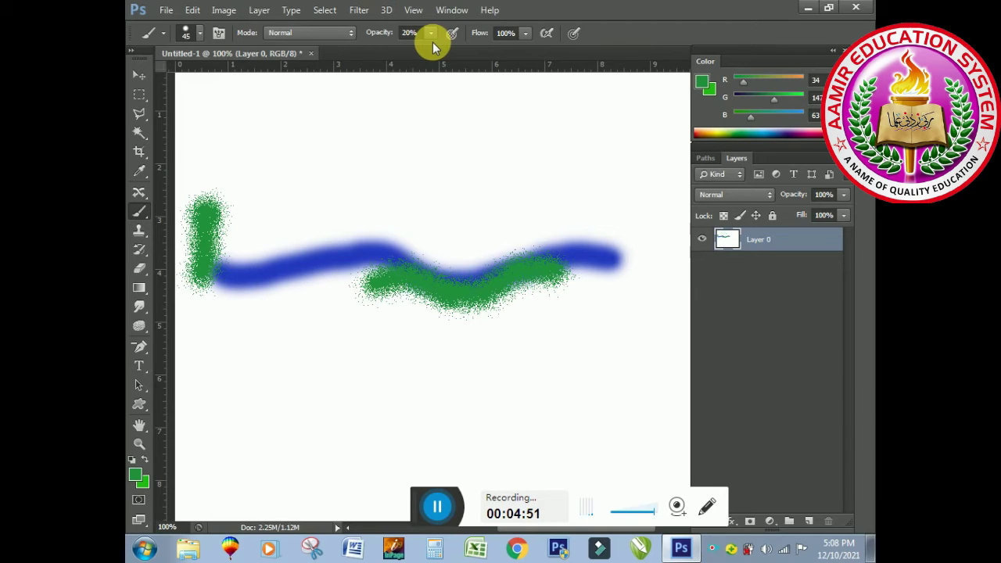
key(ctrl+alt+z)
key(ctrl+alt+z)
key(ctrl+alt+z)
key(ctrl+alt+z)
key(ctrl+alt+z)
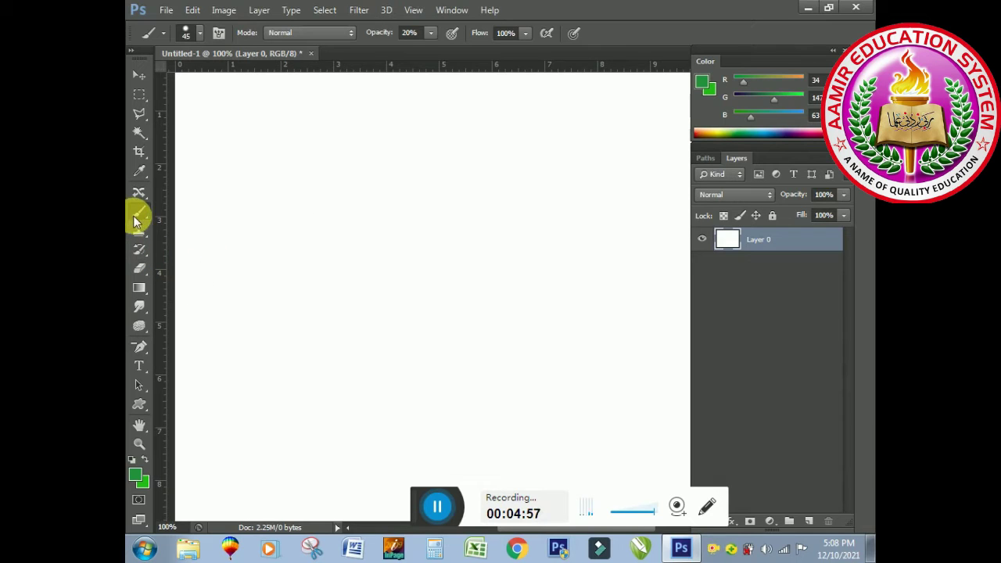
click(135, 474)
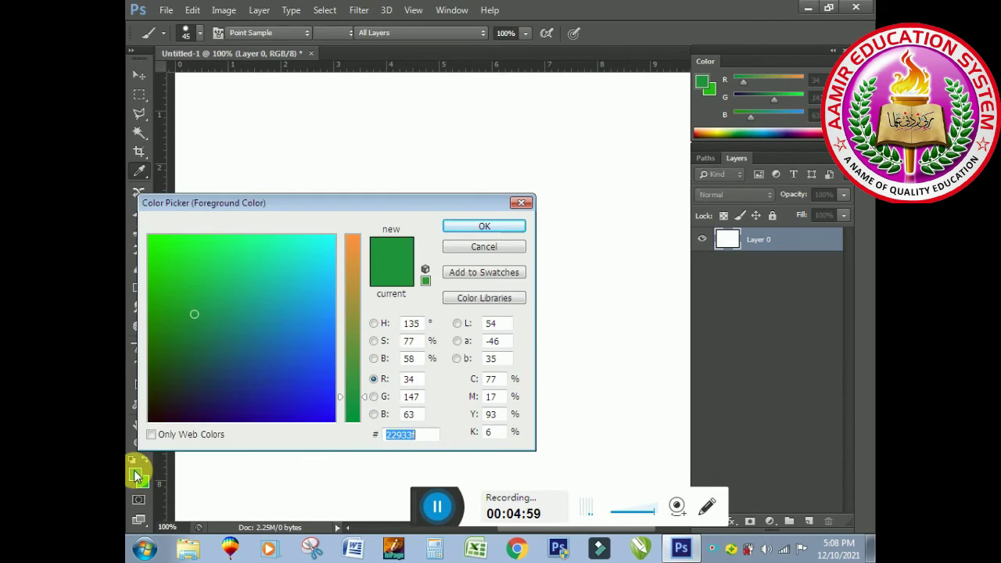
click(246, 372)
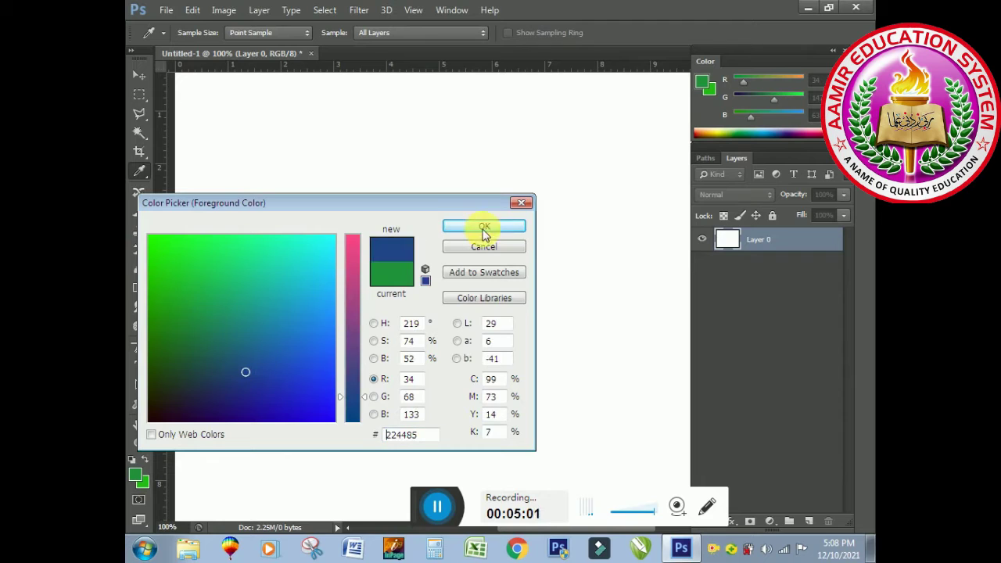
click(484, 227)
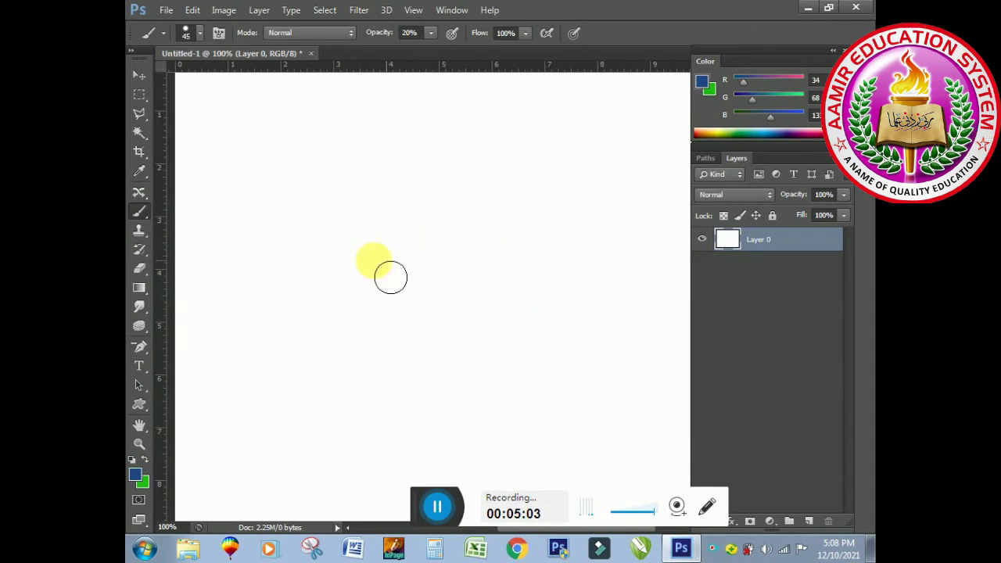
Paint a faint 20%-opacity blue wave, then set brush opacity back to 100%.
mouse_move(266, 271)
mouse_down()
mouse_move(321, 257)
mouse_move(411, 266)
mouse_move(464, 242)
mouse_move(452, 230)
mouse_up()
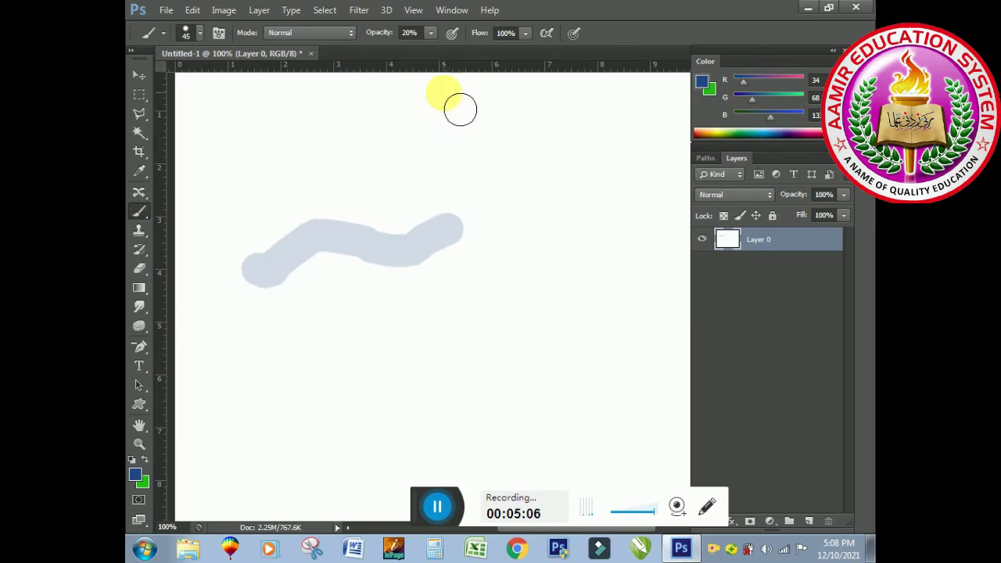
click(431, 35)
click(492, 46)
click(352, 173)
Paint a solid dark-blue wave near the top and bring up the brush preset picker.
drag(352, 172, 591, 187)
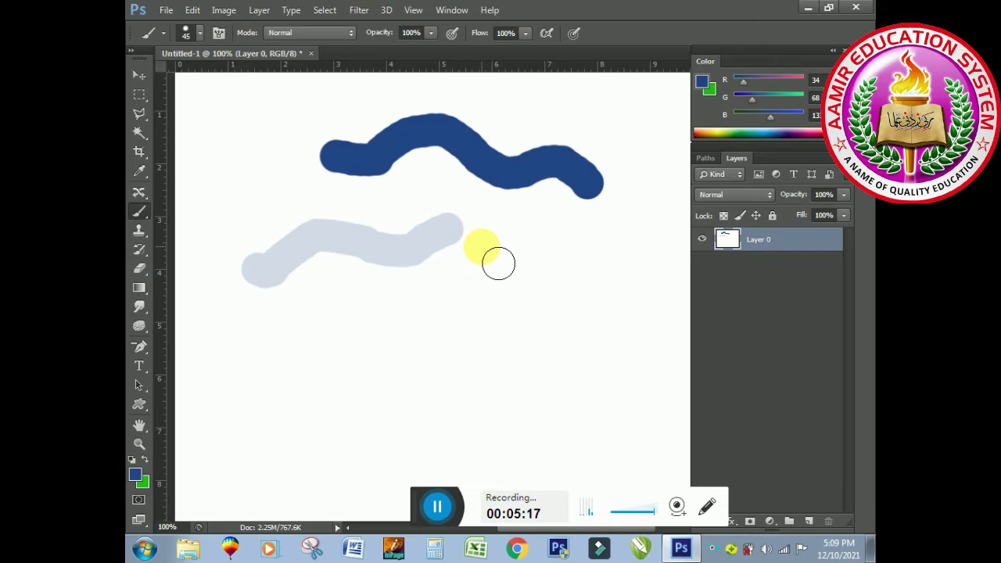
right_click(498, 264)
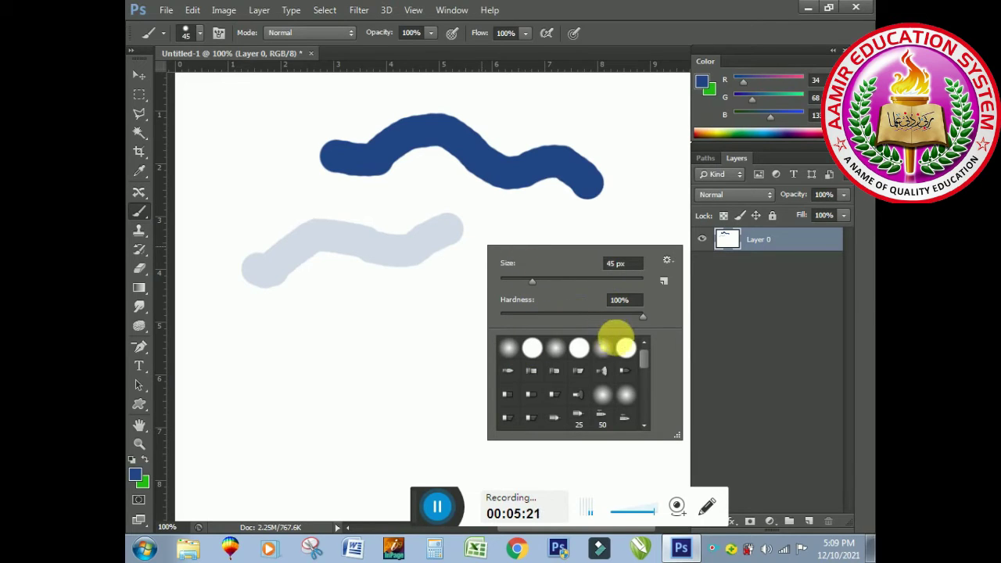
mouse_move(644, 361)
mouse_down()
mouse_move(647, 413)
mouse_move(647, 395)
mouse_up()
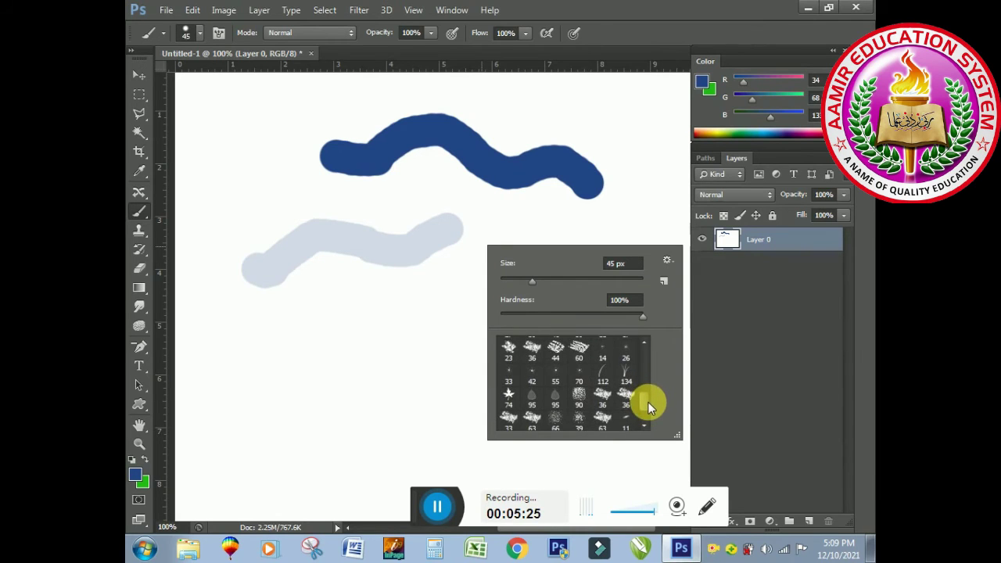
Switch to the 90 px textured brush and stamp three mottled blue dabs at lower left.
click(587, 397)
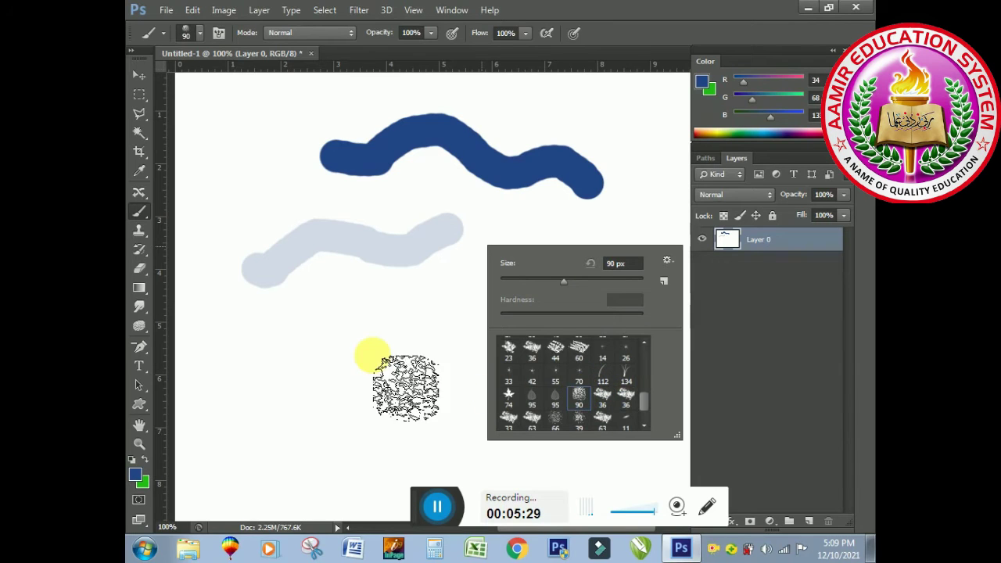
click(245, 372)
click(331, 397)
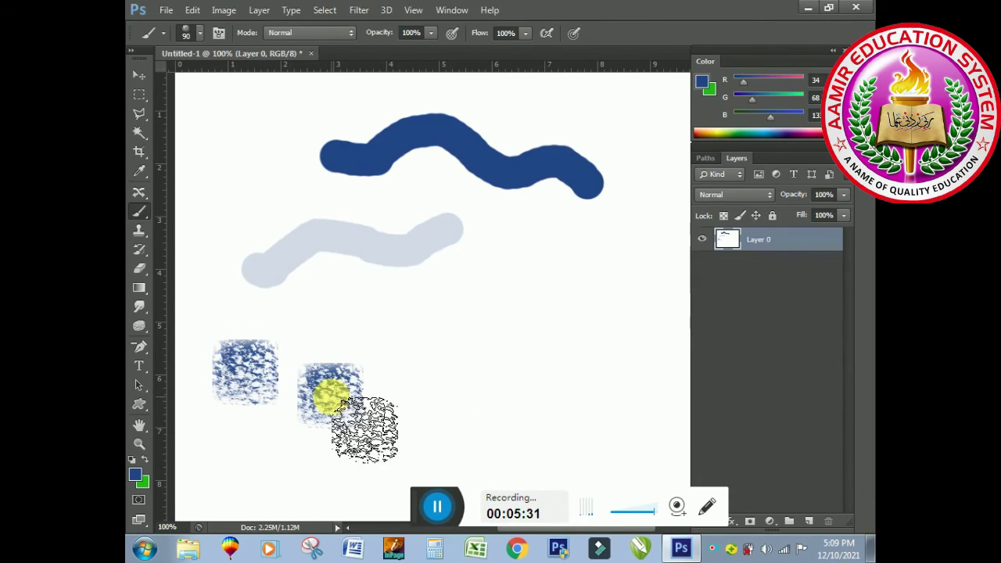
click(377, 373)
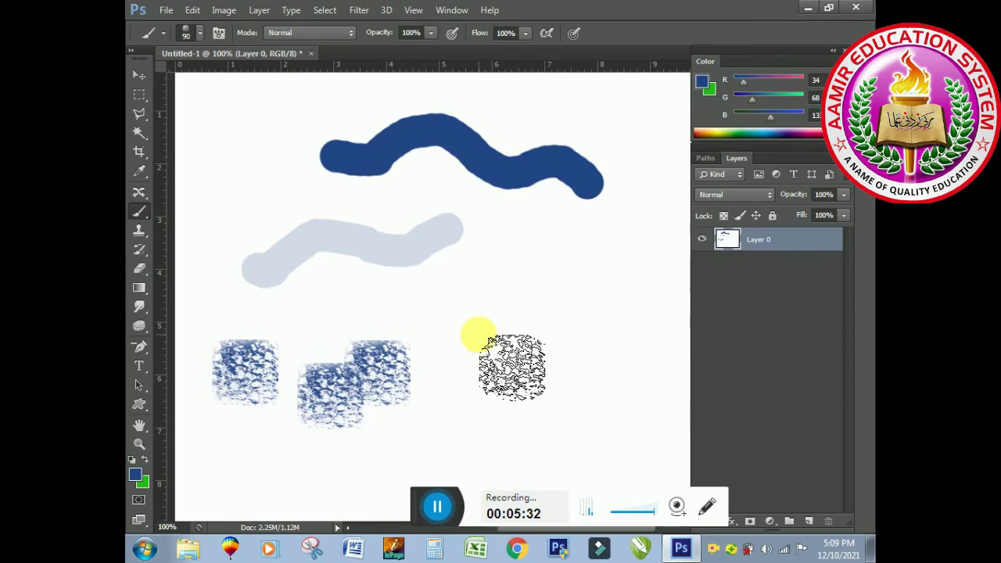
right_click(479, 335)
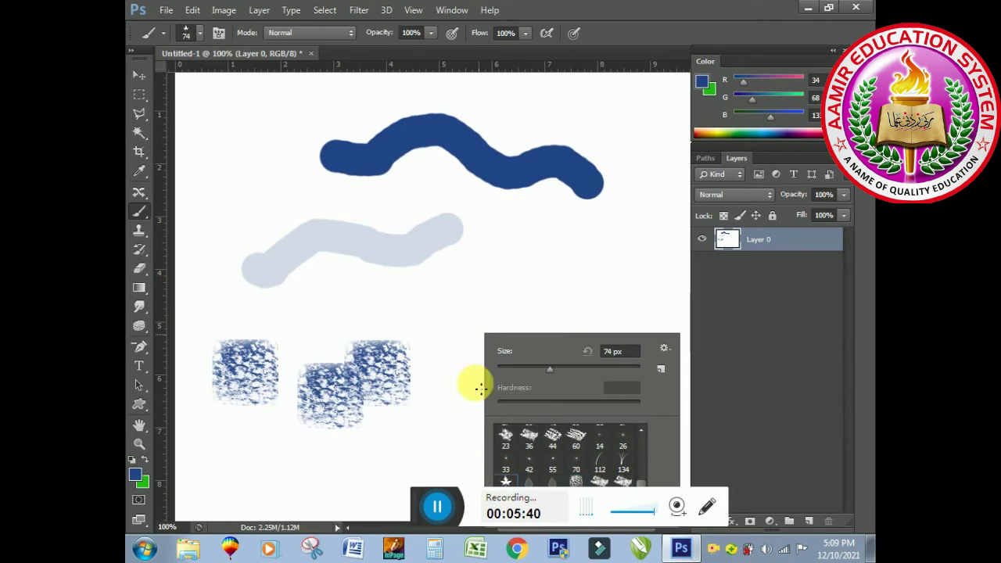
drag(413, 297, 487, 351)
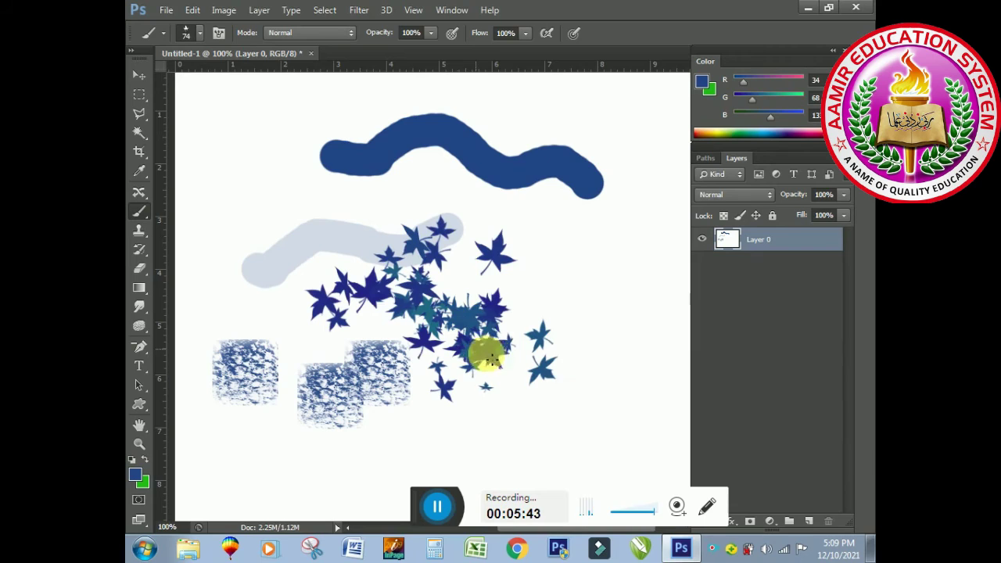
drag(596, 198, 576, 257)
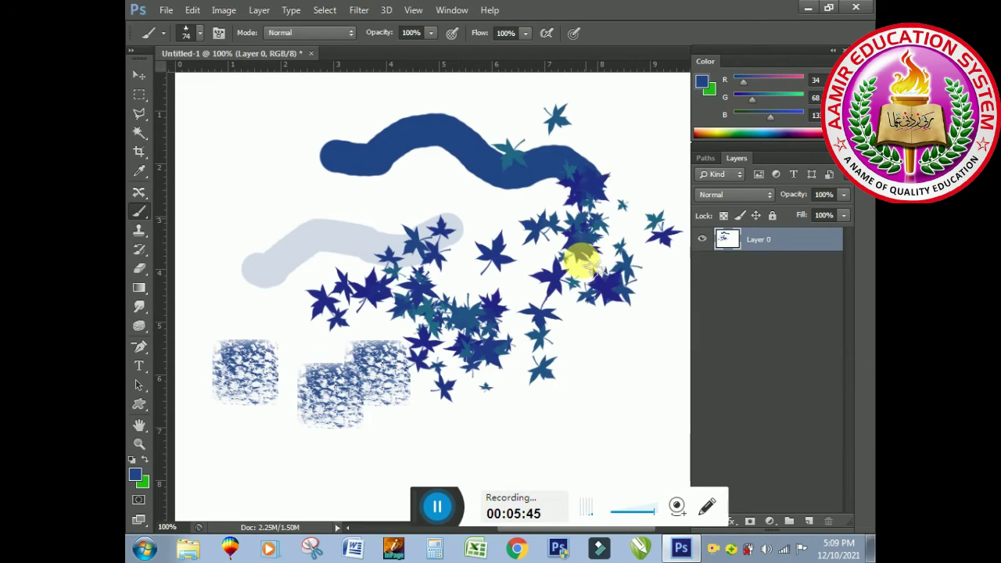
click(721, 135)
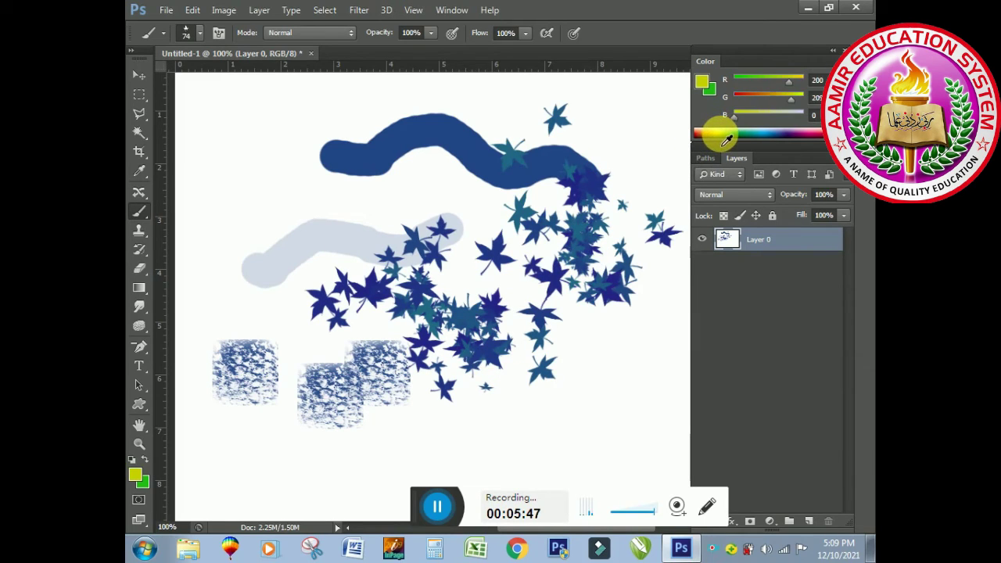
drag(504, 219, 579, 352)
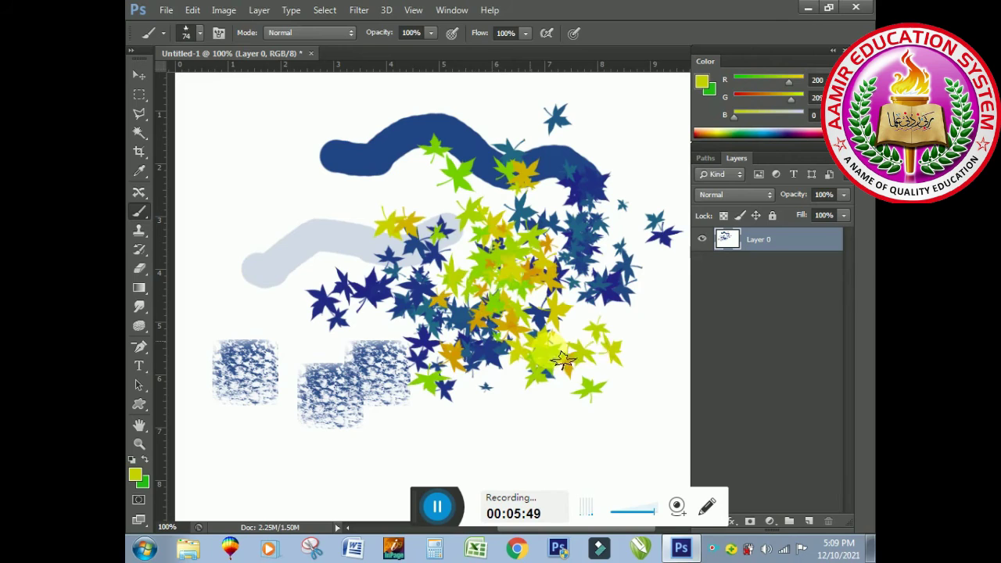
drag(268, 228, 383, 372)
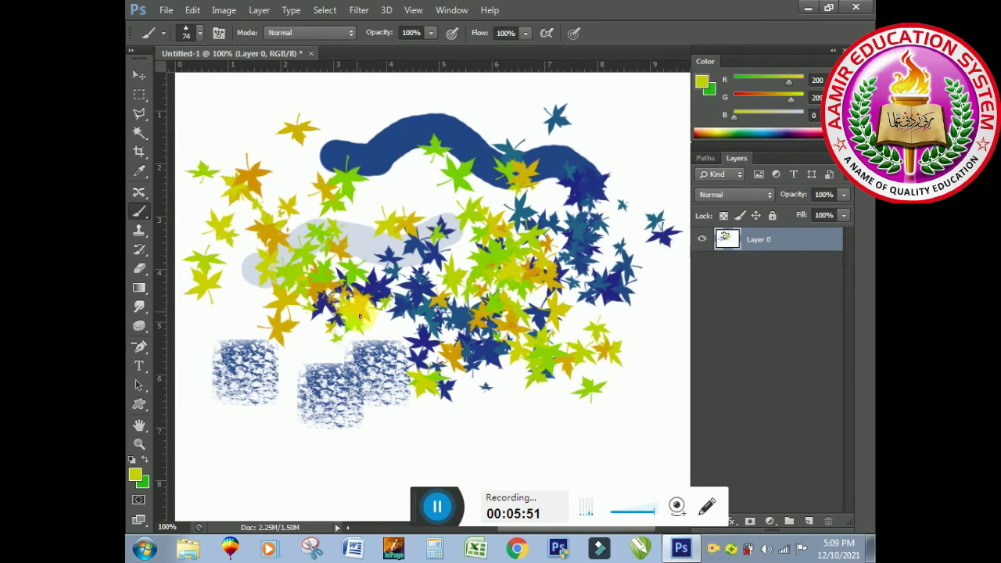
right_click(147, 215)
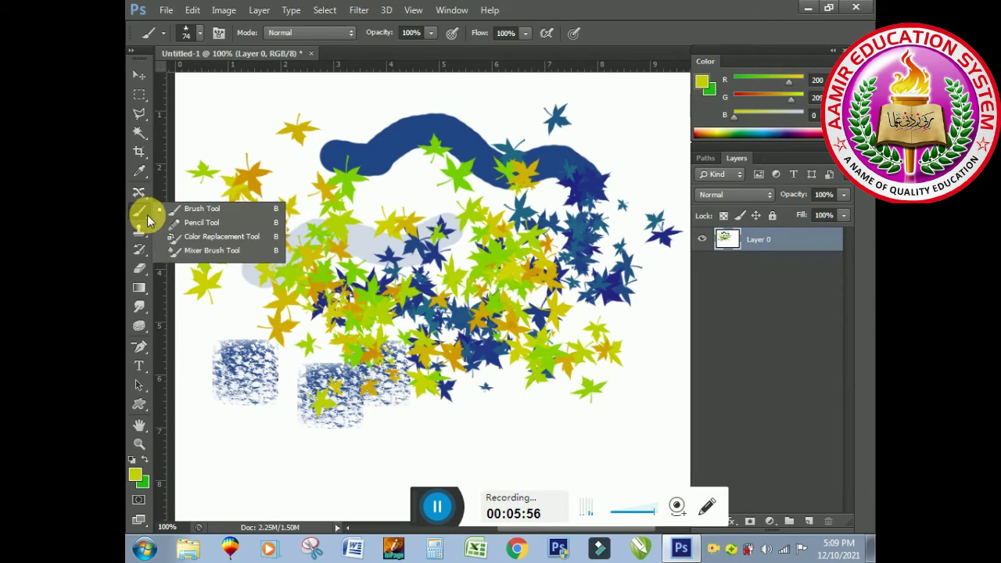
click(187, 208)
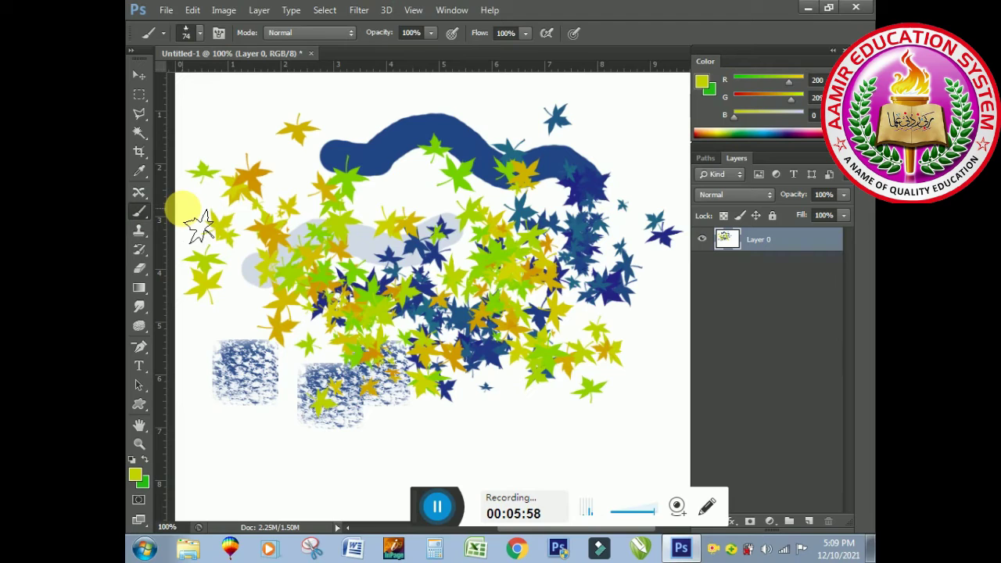
Undo the star strokes and textured squares to clear the canvas.
key(ctrl+z)
key(ctrl+z)
key(ctrl+z)
key(ctrl+alt+z)
key(ctrl+alt+z)
key(ctrl+alt+z)
key(ctrl+alt+z)
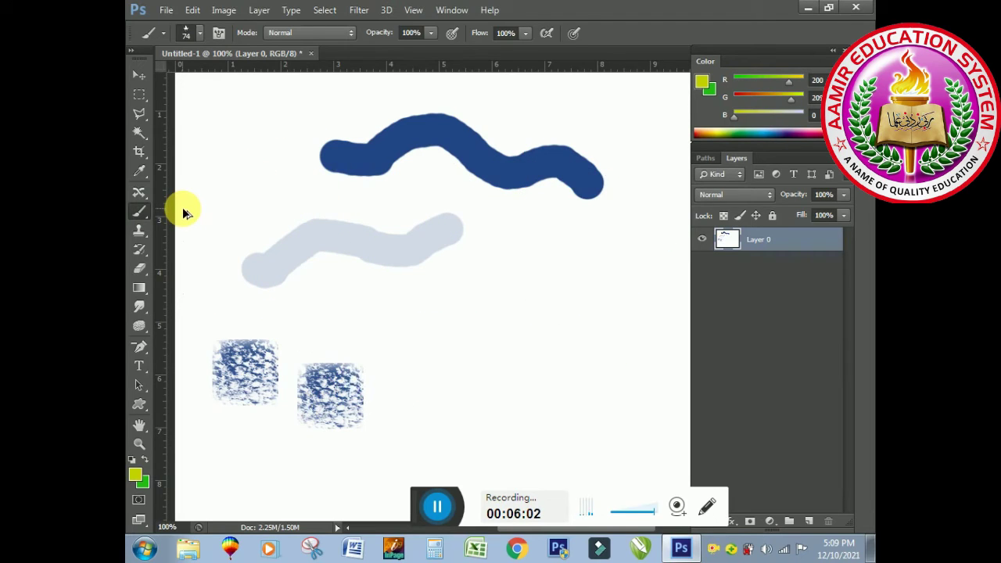
key(ctrl+alt+z)
key(ctrl+alt+z)
key(ctrl+alt+z)
key(ctrl+alt+z)
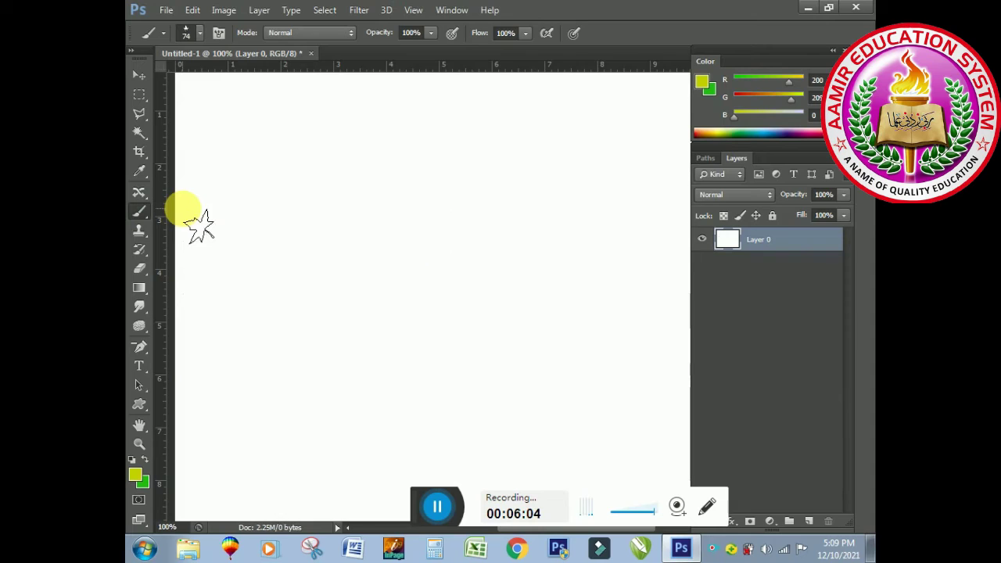
Choose the first soft round brush preset and test it with a dab.
right_click(313, 260)
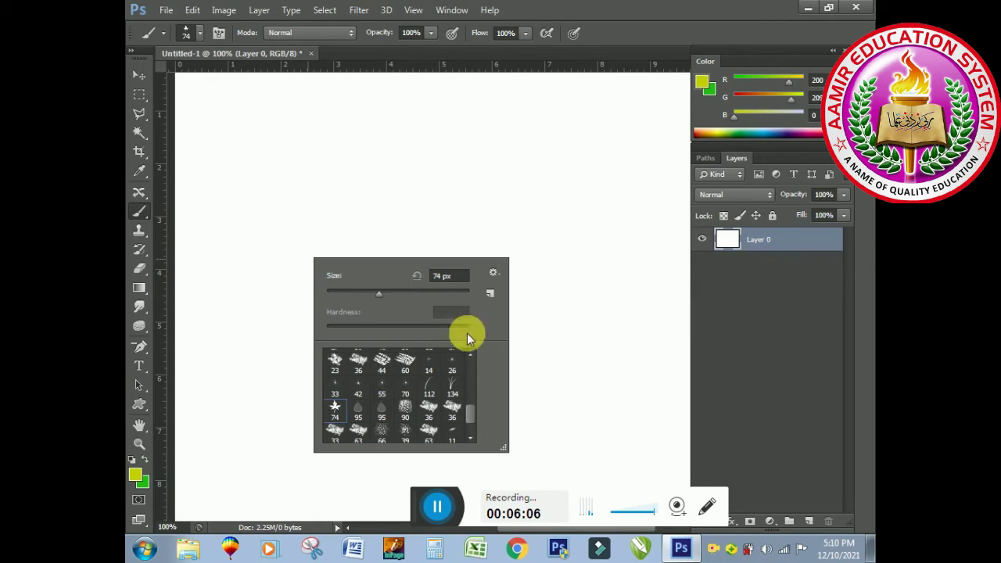
scroll(472, 358, up, 1)
scroll(472, 358, up, 1)
scroll(473, 358, up, 2)
scroll(472, 358, up, 2)
scroll(472, 358, up, 1)
scroll(472, 358, up, 1)
scroll(472, 358, up, 1)
scroll(472, 356, up, 1)
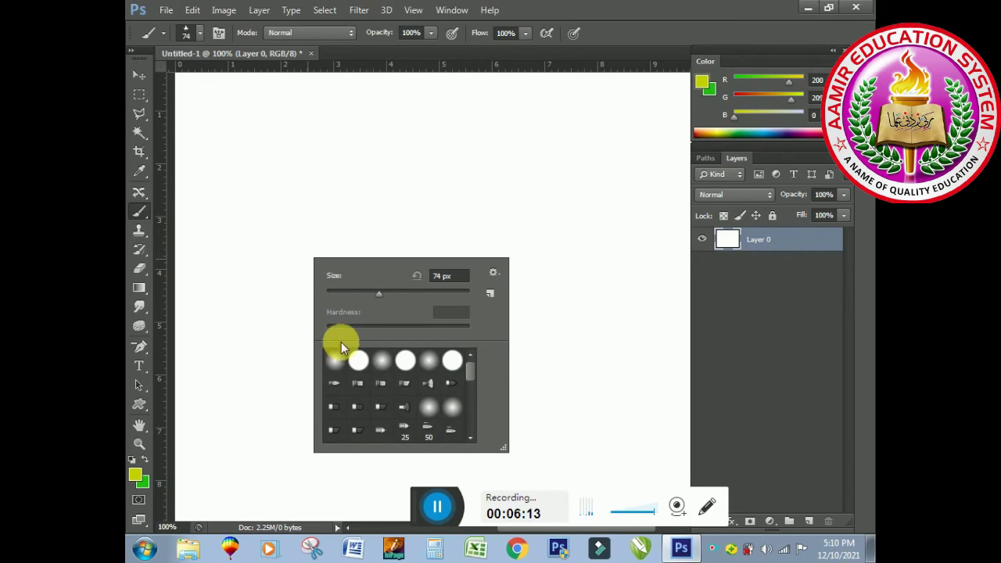
click(341, 360)
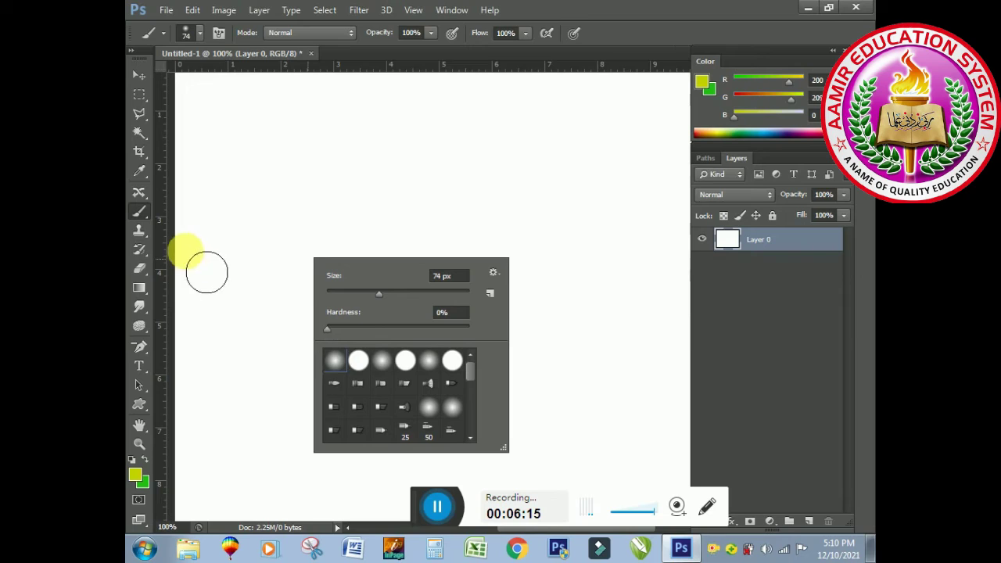
click(219, 228)
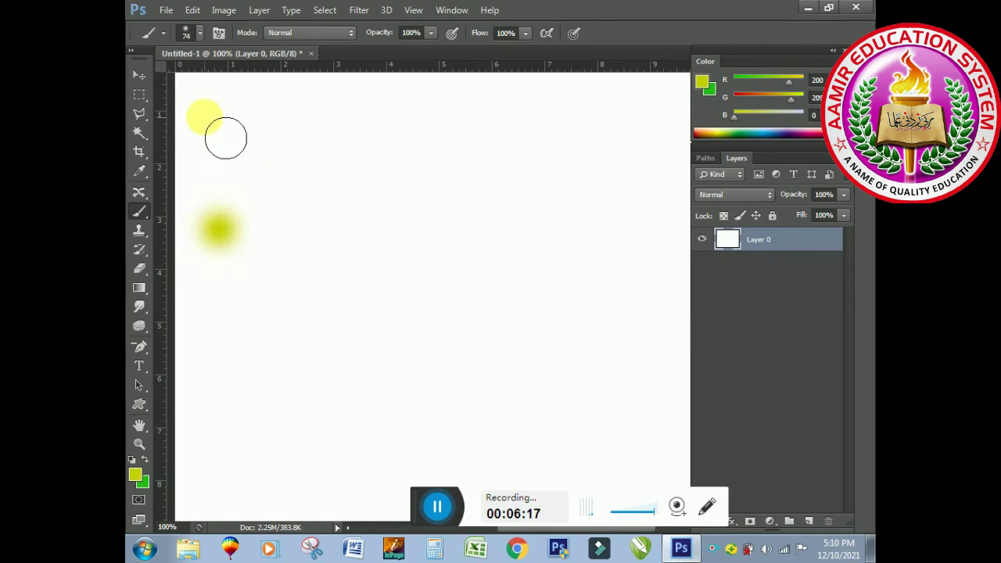
Set the soft brush size to 26 px, test it, and undo the test dab.
click(200, 35)
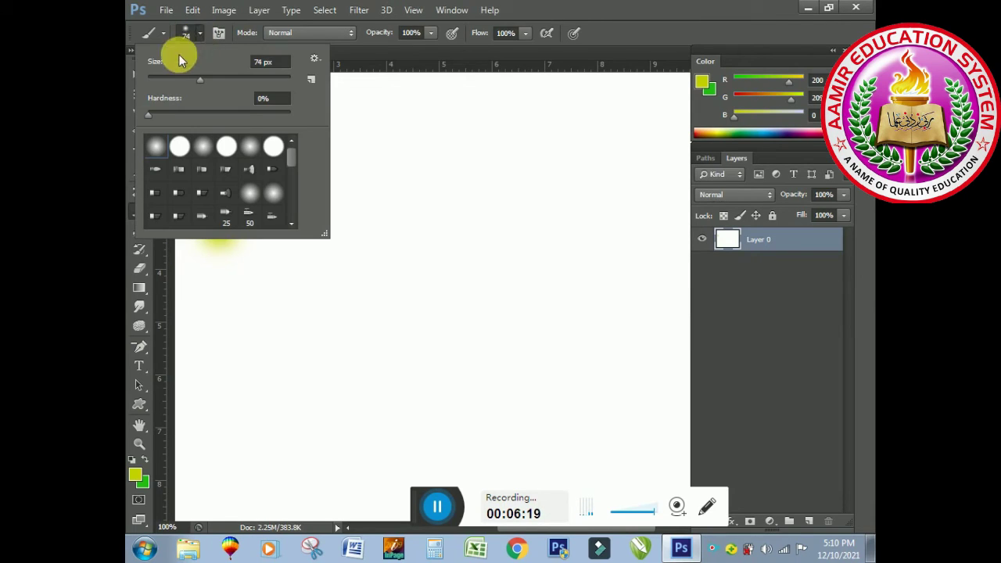
click(168, 75)
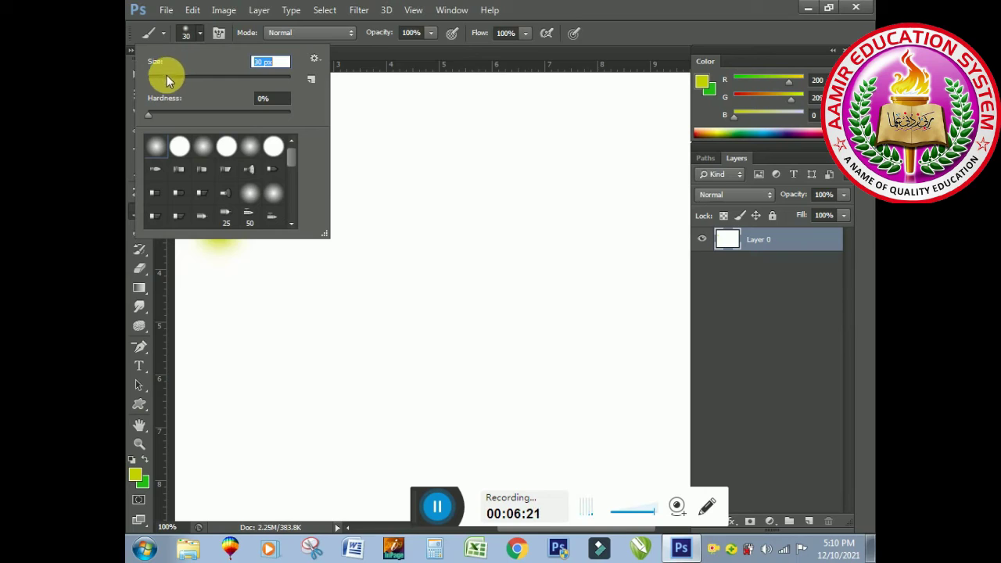
drag(165, 77, 164, 78)
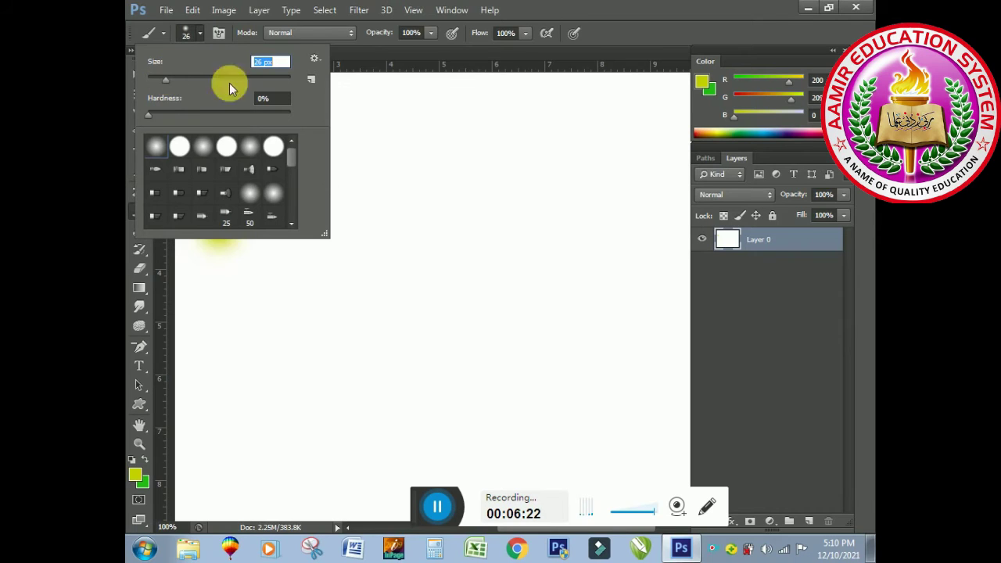
click(485, 137)
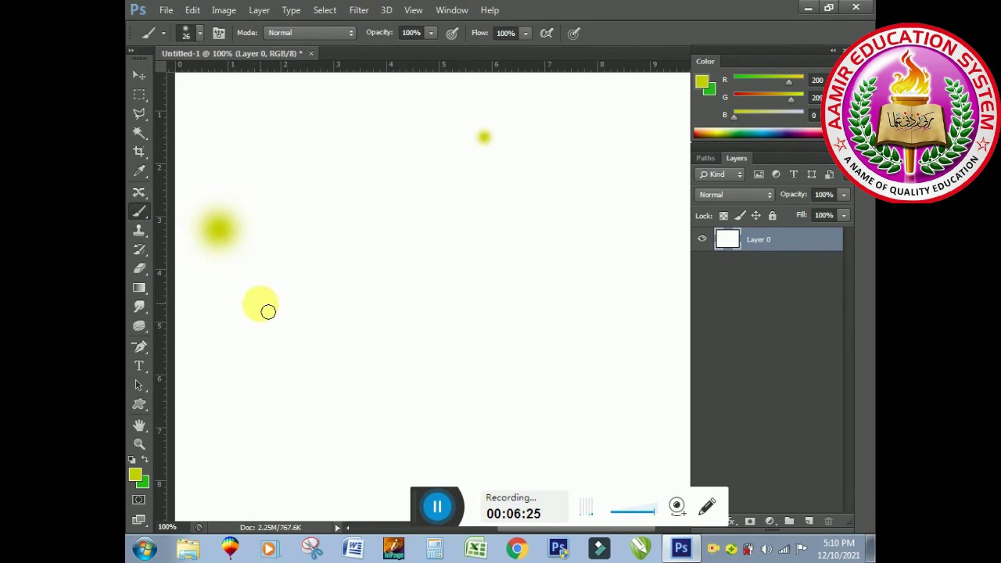
key(ctrl+z)
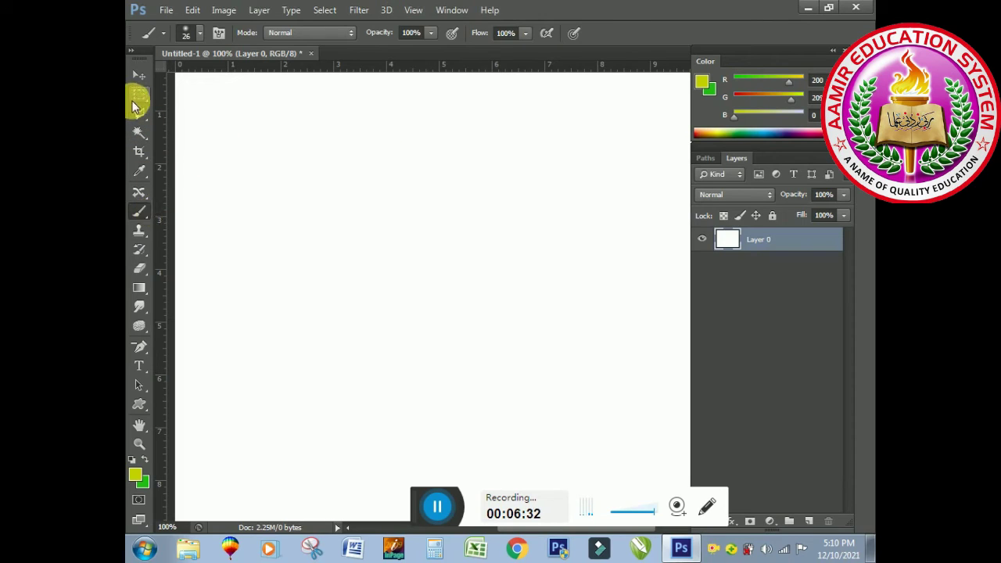
Draw a 25 px-feathered circular selection in the upper middle of the canvas.
right_click(145, 104)
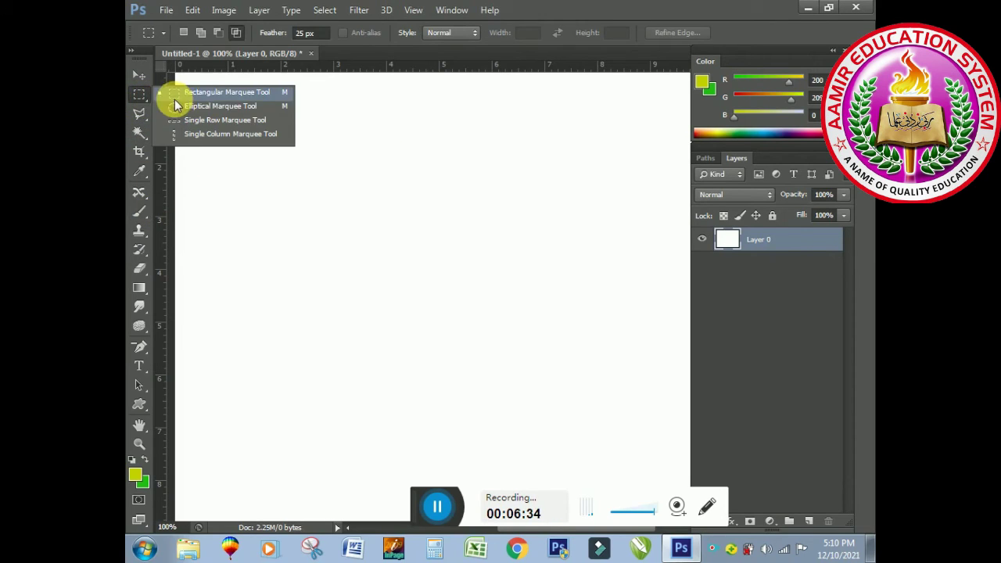
click(172, 105)
drag(303, 142, 491, 331)
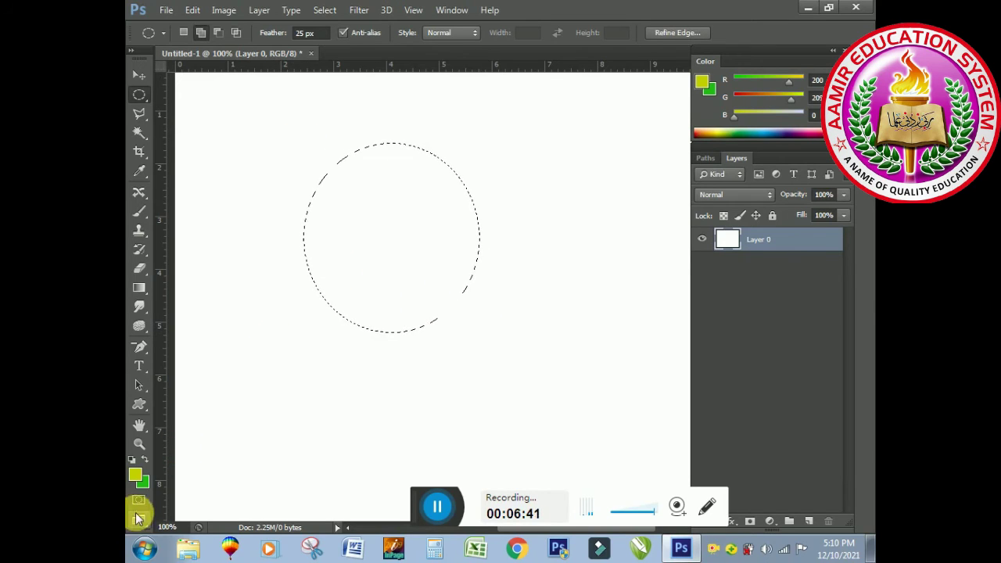
Set the foreground colour to black 000000.
click(136, 475)
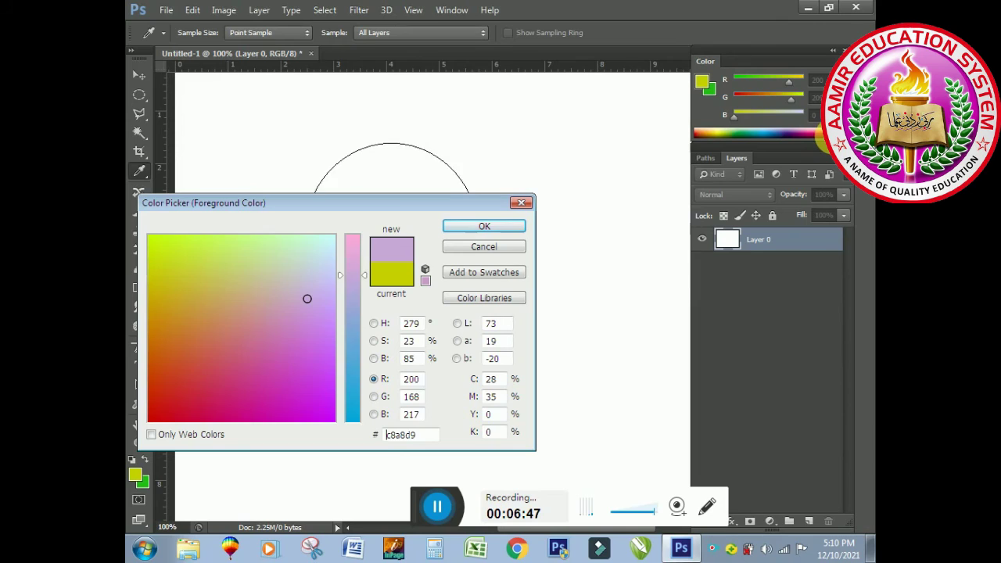
text(000000)
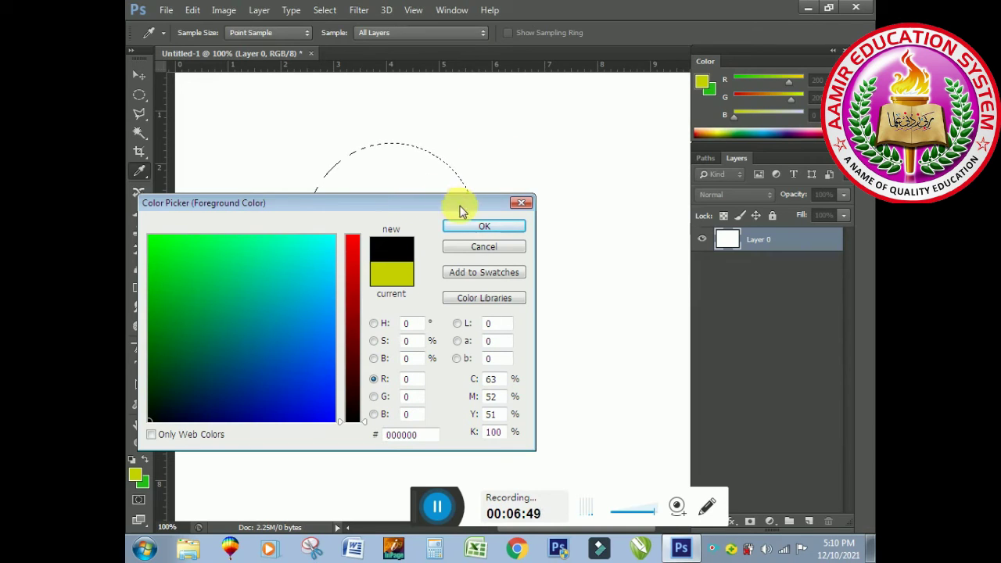
click(469, 227)
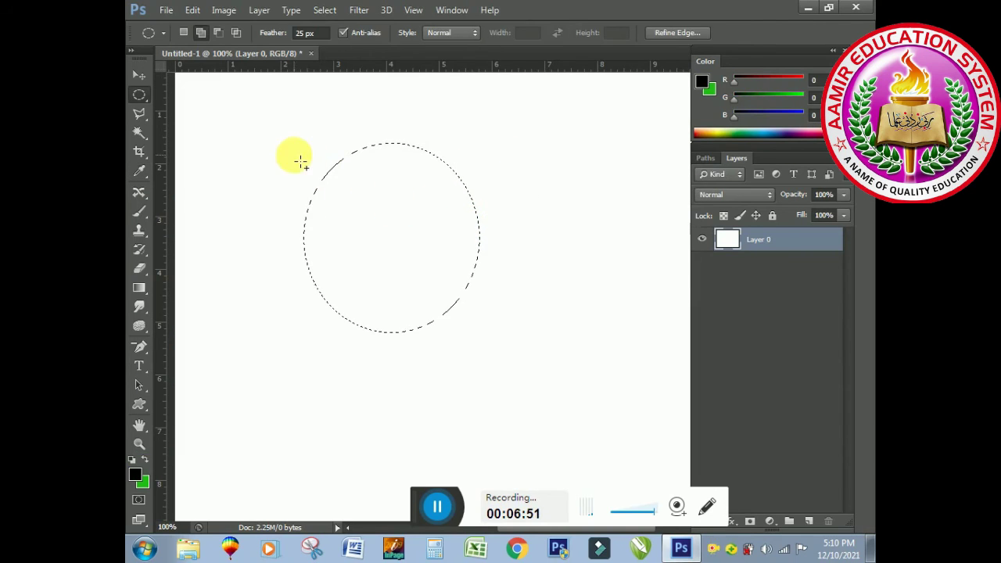
click(142, 213)
Paint heavy black test strokes inside the circle with the regular brush, then undo them.
right_click(142, 213)
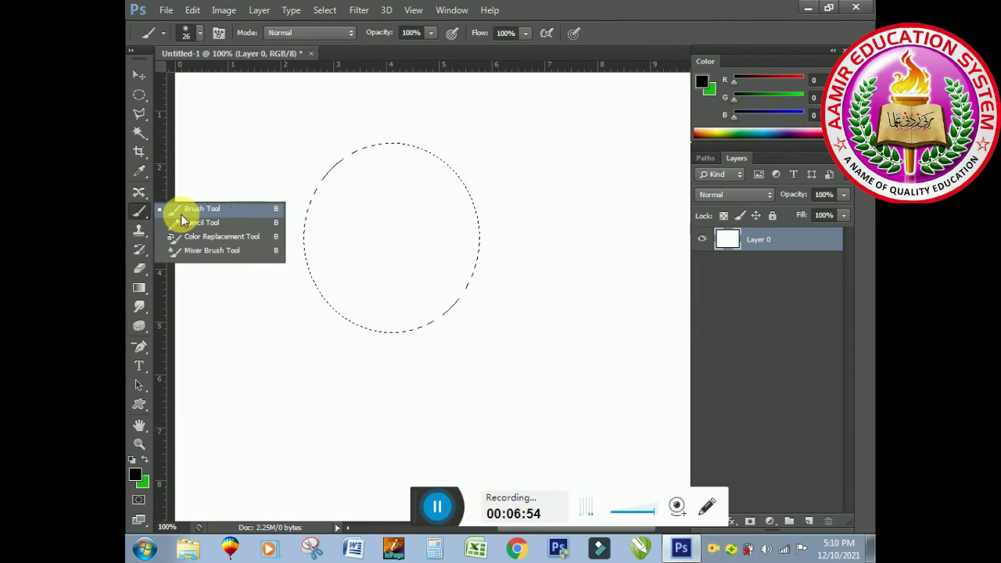
click(179, 207)
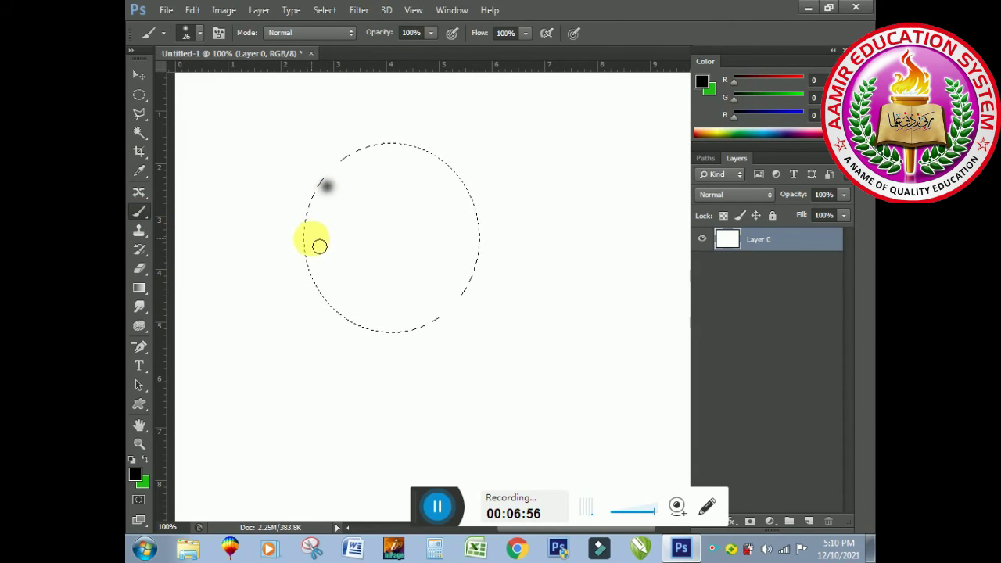
drag(317, 230, 326, 199)
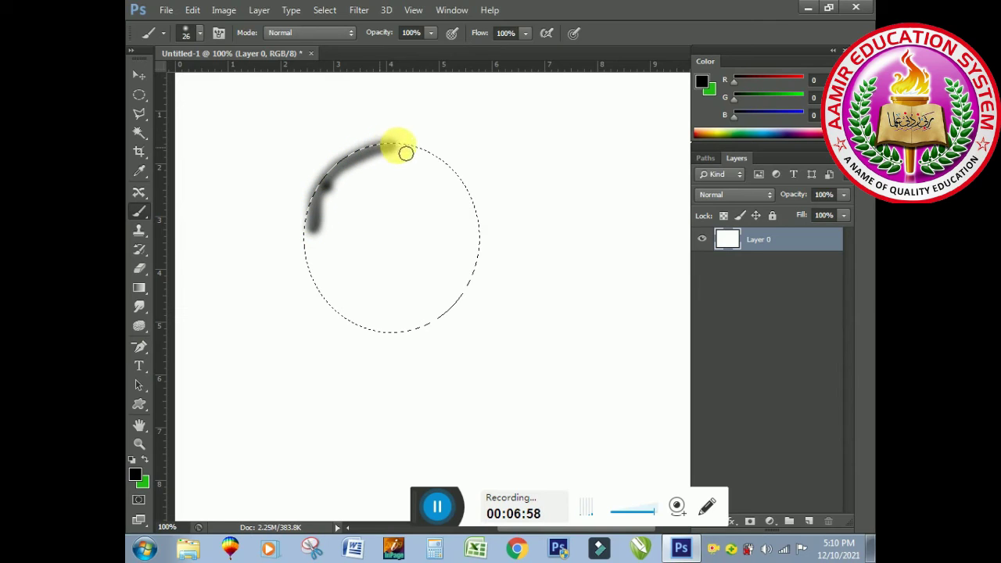
mouse_move(426, 169)
mouse_down()
mouse_move(458, 201)
mouse_move(472, 279)
mouse_move(419, 330)
mouse_move(359, 335)
mouse_move(330, 301)
mouse_move(308, 215)
mouse_up()
mouse_move(331, 297)
mouse_down()
mouse_move(328, 196)
mouse_move(351, 283)
mouse_move(373, 320)
mouse_move(397, 242)
mouse_move(430, 201)
mouse_move(446, 221)
mouse_move(408, 208)
mouse_move(376, 301)
mouse_move(446, 263)
mouse_move(404, 335)
mouse_move(350, 276)
mouse_move(396, 235)
mouse_move(405, 288)
mouse_up()
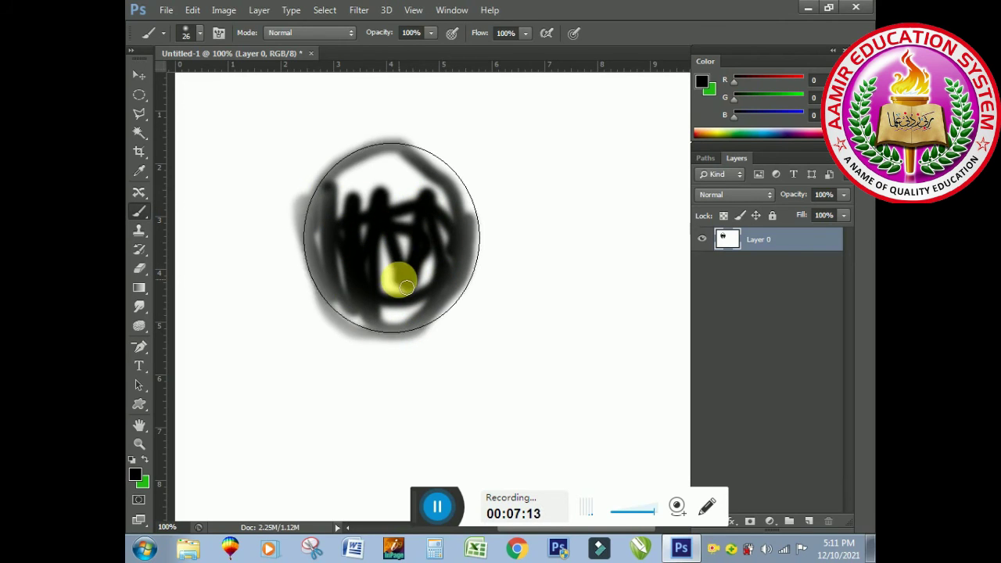
key(ctrl+alt+z)
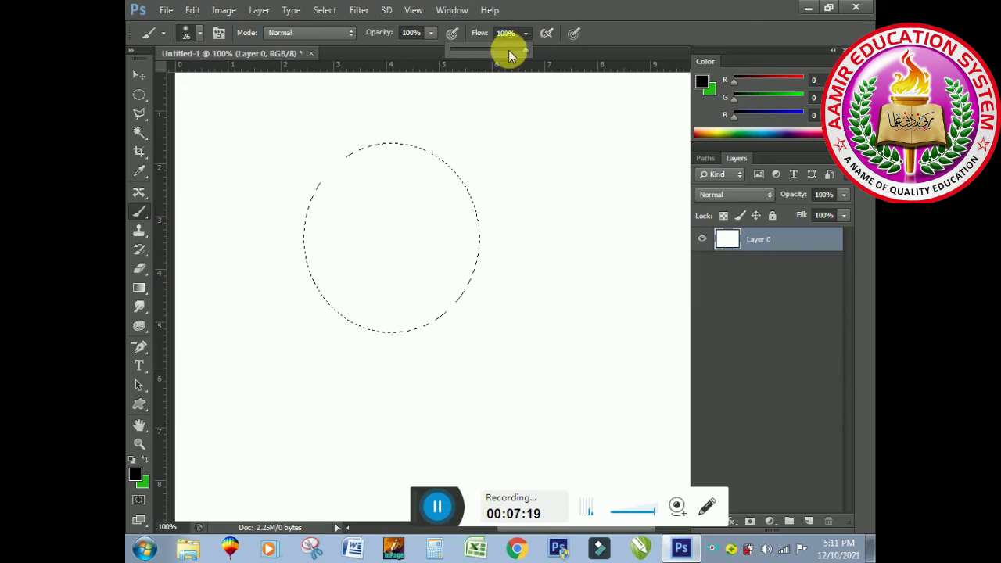
Lower brush flow to 17% and paint soft grey strokes inside the circle.
click(471, 48)
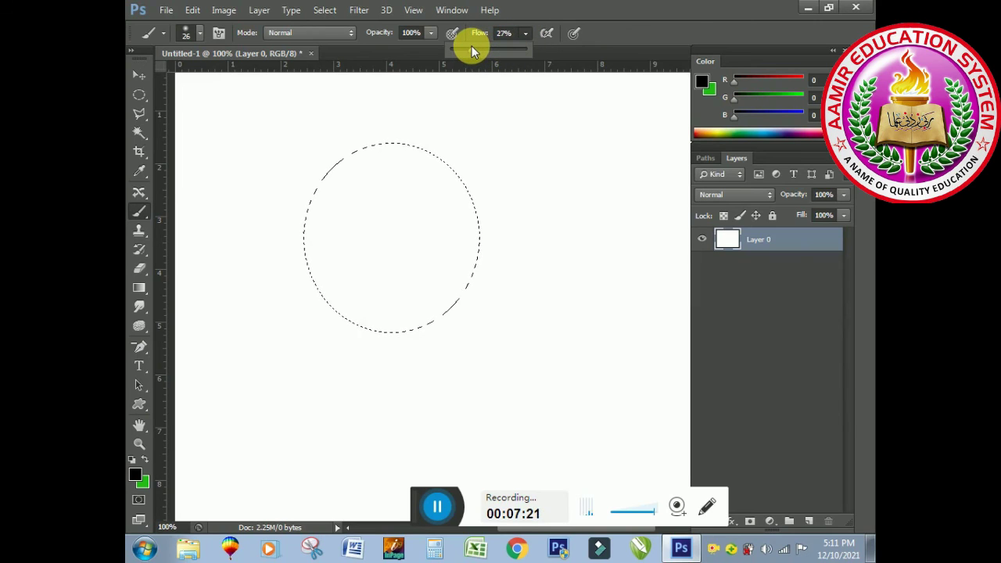
drag(463, 53, 462, 50)
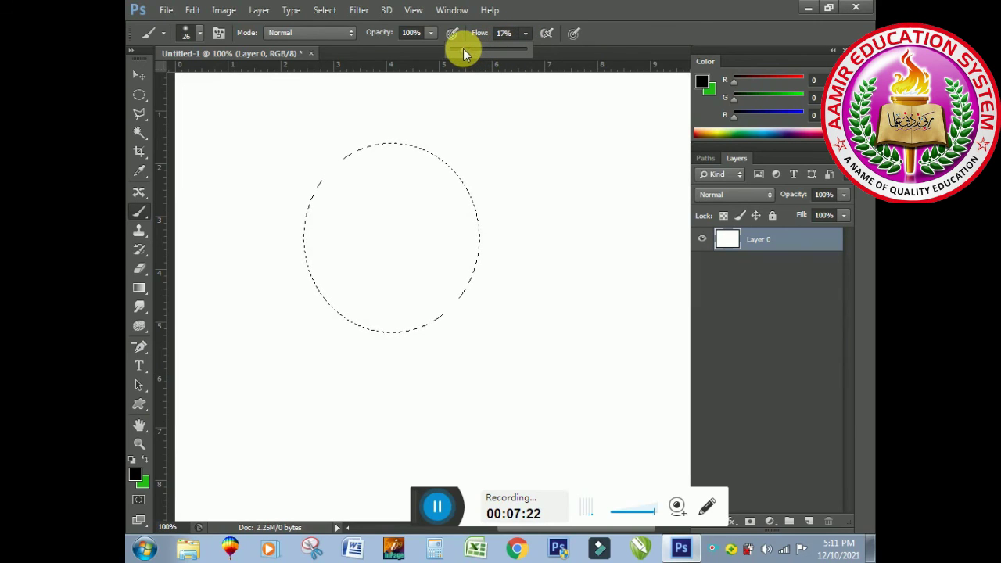
drag(335, 162, 310, 201)
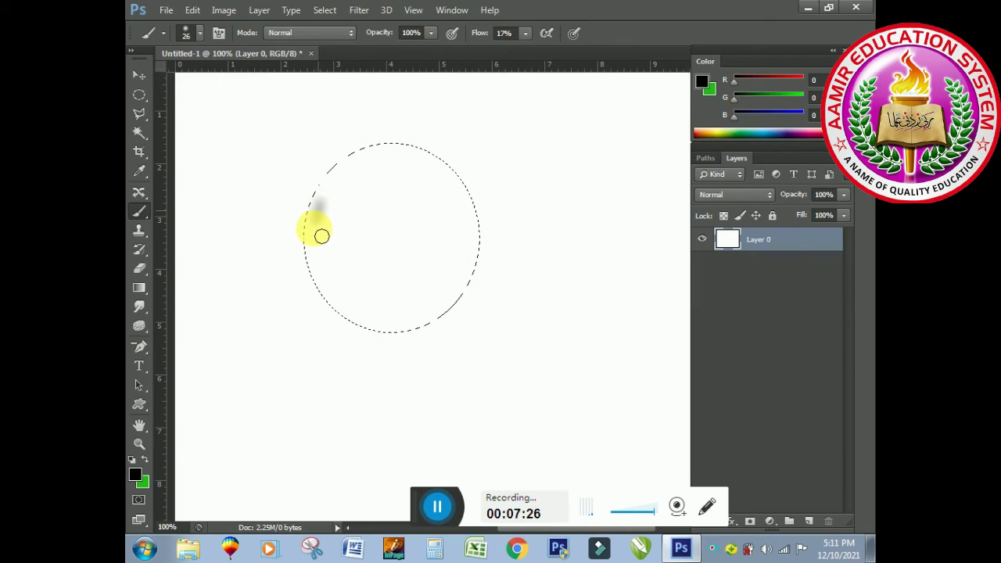
mouse_move(321, 256)
mouse_down()
mouse_move(411, 330)
mouse_move(438, 324)
mouse_move(476, 269)
mouse_move(472, 205)
mouse_move(431, 169)
mouse_move(380, 161)
mouse_move(341, 183)
mouse_move(321, 217)
mouse_move(393, 172)
mouse_move(440, 180)
mouse_move(375, 185)
mouse_move(336, 230)
mouse_move(449, 195)
mouse_move(456, 211)
mouse_move(393, 196)
mouse_move(349, 250)
mouse_move(382, 319)
mouse_move(454, 297)
mouse_move(471, 225)
mouse_move(451, 301)
mouse_move(418, 318)
mouse_move(454, 249)
mouse_move(454, 211)
mouse_move(438, 292)
mouse_move(371, 318)
mouse_move(324, 275)
mouse_move(320, 201)
mouse_move(393, 368)
mouse_move(382, 328)
mouse_move(458, 230)
mouse_move(434, 308)
mouse_move(430, 261)
mouse_move(446, 201)
mouse_move(415, 290)
mouse_move(430, 196)
mouse_move(401, 290)
mouse_move(424, 194)
mouse_move(380, 306)
mouse_move(405, 201)
mouse_move(381, 313)
mouse_move(391, 216)
mouse_move(372, 264)
mouse_move(373, 232)
mouse_move(374, 245)
mouse_move(351, 250)
mouse_move(357, 206)
mouse_move(364, 226)
mouse_move(371, 216)
mouse_move(328, 261)
mouse_move(359, 192)
mouse_move(328, 277)
mouse_move(403, 260)
mouse_move(370, 196)
mouse_move(417, 172)
mouse_move(479, 251)
mouse_up()
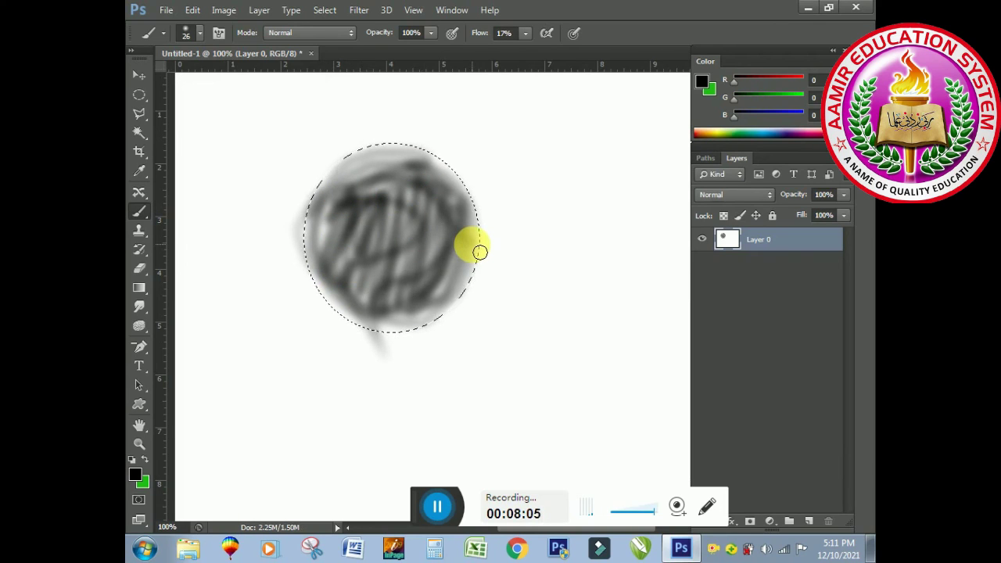